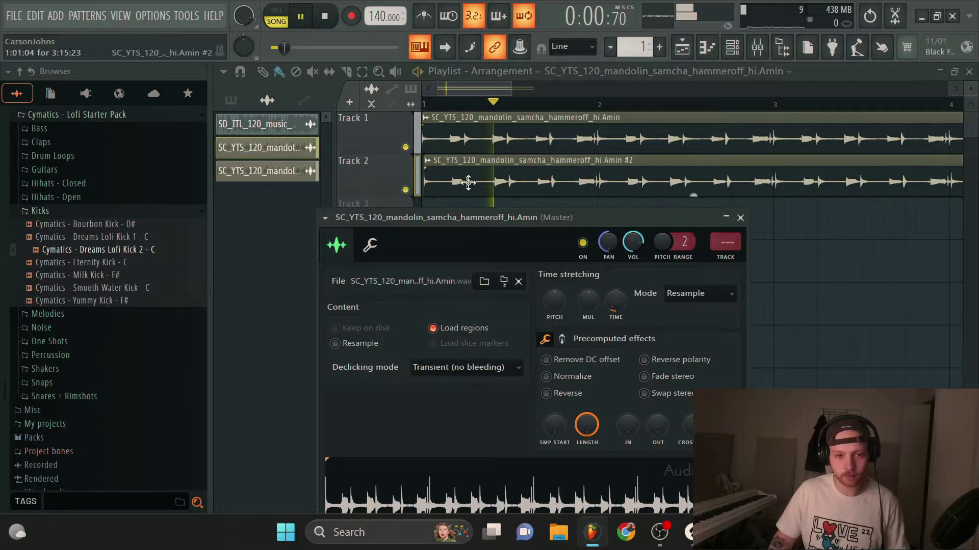
Add an Analog Lab V instrument channel and load the Don't Stop Pno piano preset.
{"action": "left_click", "coordinate": [470, 202]}
{"action": "key", "text": "ctrl+z"}
{"action": "scroll", "coordinate": [572, 269], "scroll_direction": "down", "scroll_amount": 4}
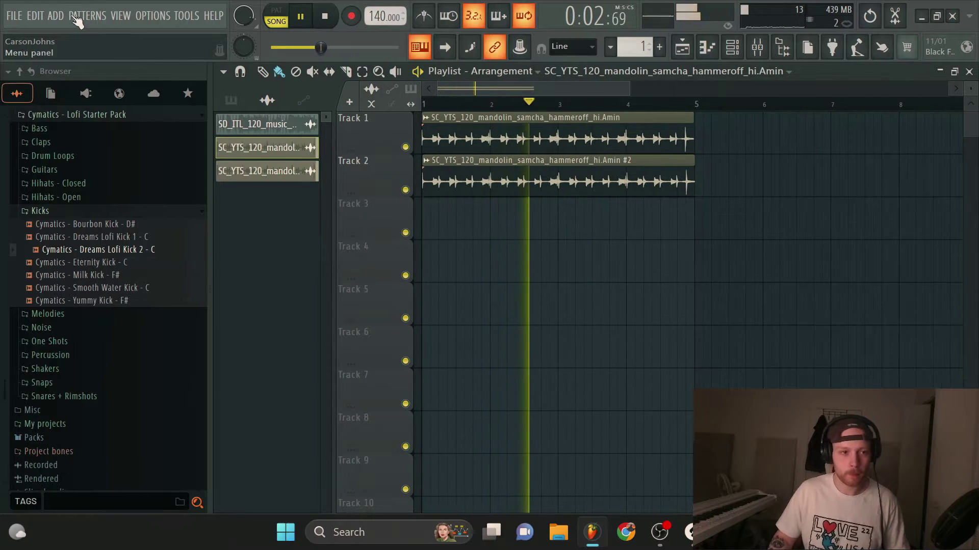
{"action": "left_click", "coordinate": [56, 16]}
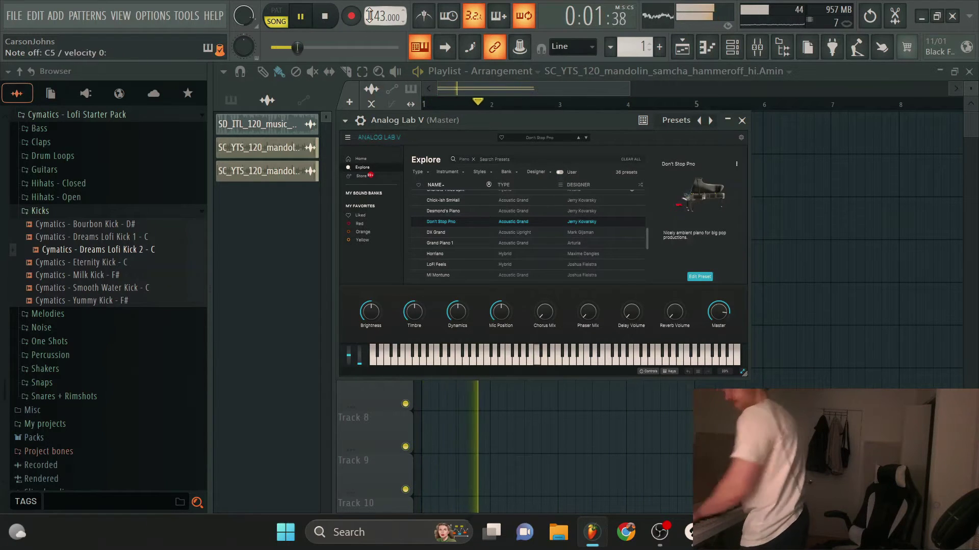
Arm recording and record a piano chord part from Analog Lab V into Pattern 1.
{"action": "left_click", "coordinate": [357, 16]}
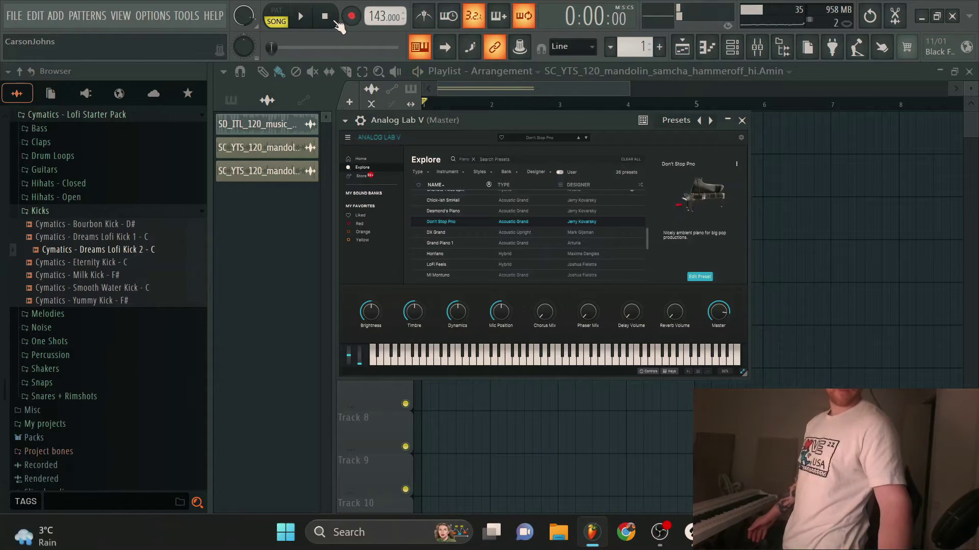
{"action": "left_click", "coordinate": [487, 339]}
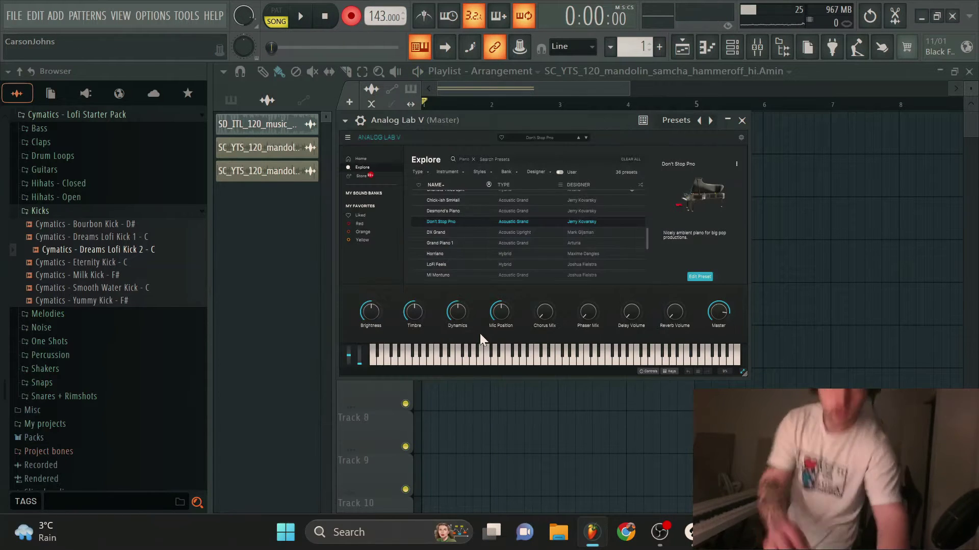
{"action": "key", "text": "Escape"}
Duplicate the two mandolin clips and the Pattern 1 clip three times so they fill the arrangement up to bar 17.
{"action": "left_click_drag", "start_coordinate": [713, 182], "coordinate": [564, 121]}
{"action": "key", "text": "ctrl+b"}
{"action": "key", "text": "ctrl+b"}
{"action": "key", "text": "ctrl+b"}
{"action": "scroll", "coordinate": [749, 367], "scroll_direction": "down", "scroll_amount": 2}
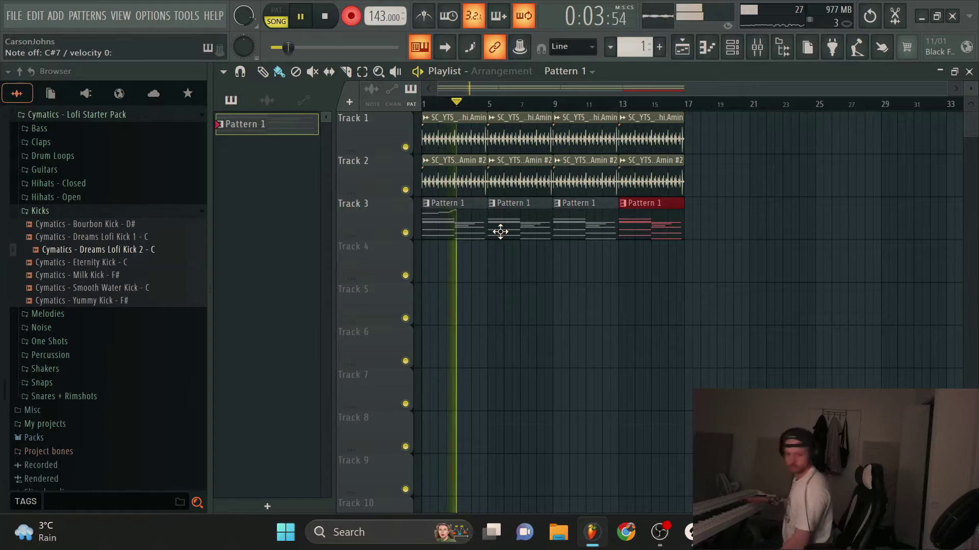
{"action": "key", "text": "space"}
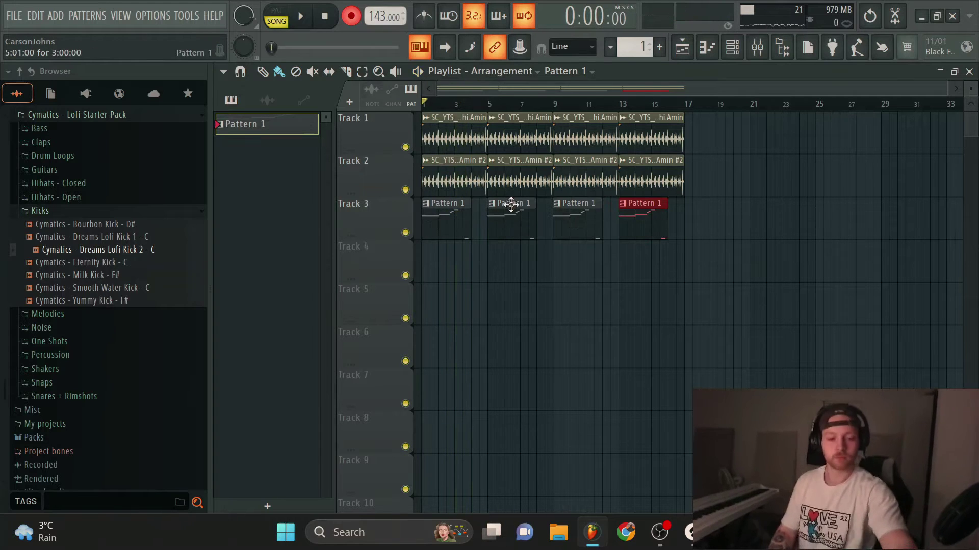
Create Pattern 2 and record a piano melody into it over the looping clips.
{"action": "key", "text": "F4"}
{"action": "key", "text": "space"}
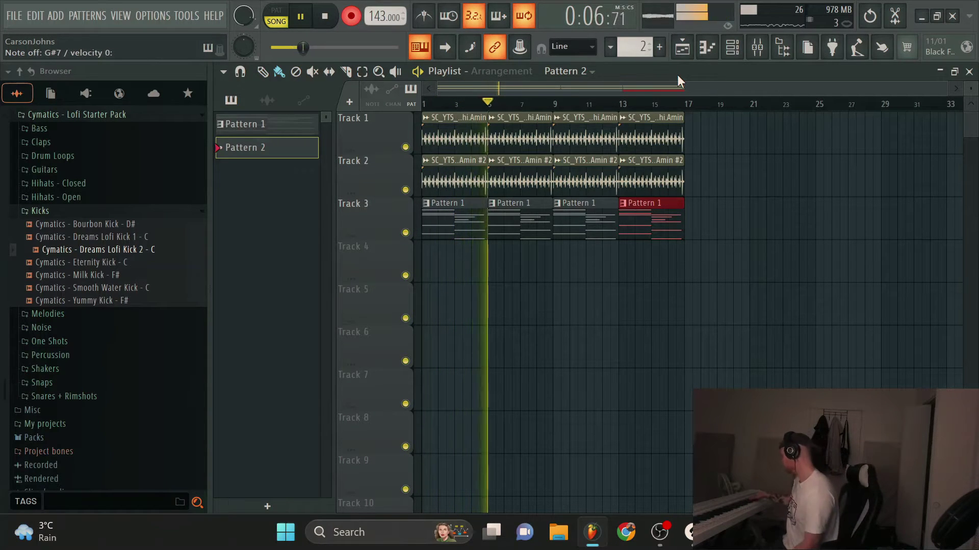
{"action": "key", "text": "space"}
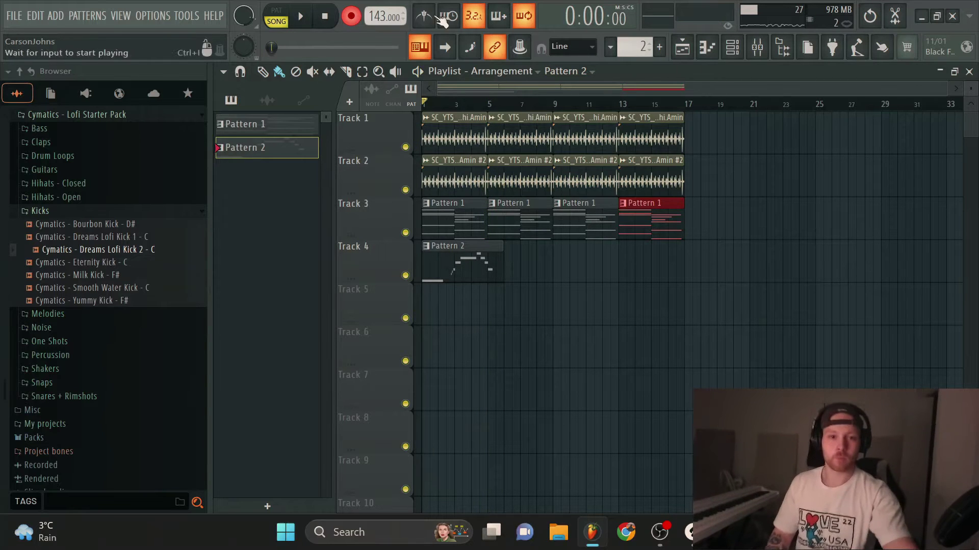
Copy the rising melody phrase of Pattern 2 to bars 6 and 7 and move the opening note to D#7.
{"action": "left_click_drag", "start_coordinate": [691, 236], "coordinate": [773, 246]}
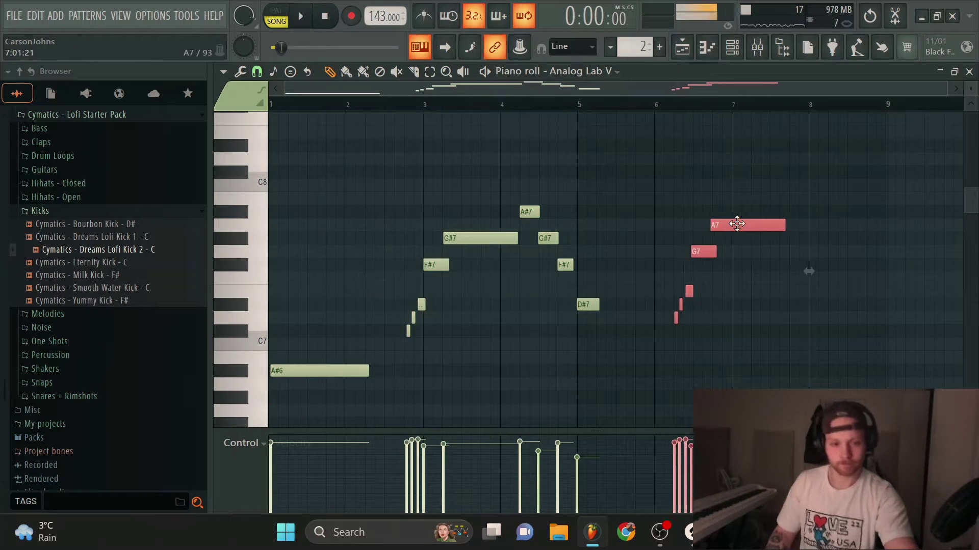
{"action": "key", "text": "space"}
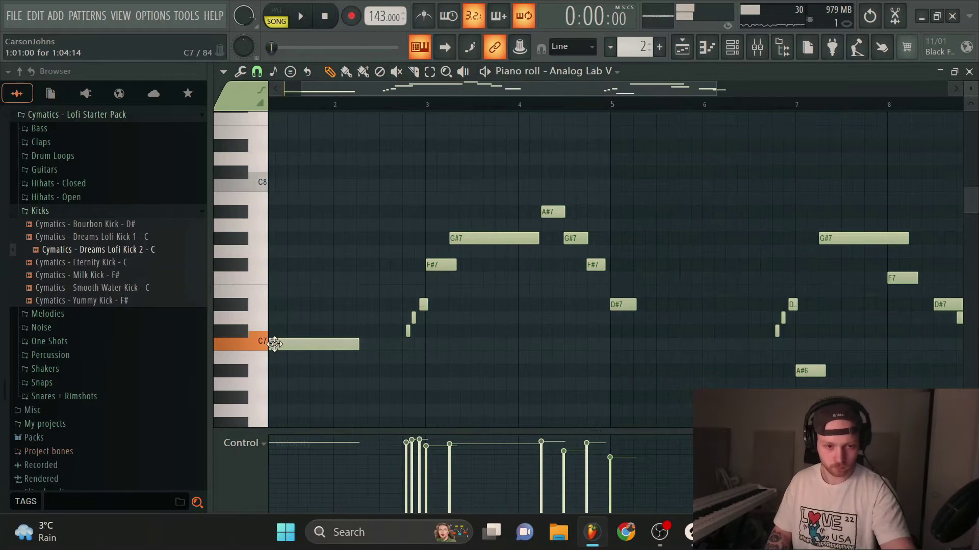
{"action": "left_click_drag", "start_coordinate": [274, 344], "coordinate": [263, 301]}
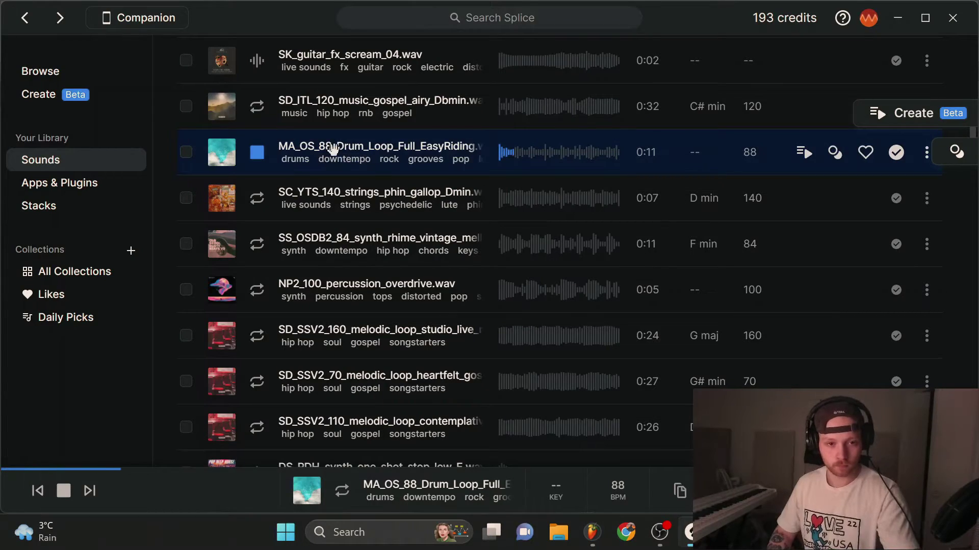
Bring the MA_OS_88_Drum_Loop_Full_EasyRiding loop from Splice onto Track 5 and stretch it to end at bar 9.
{"action": "left_click_drag", "start_coordinate": [581, 533], "coordinate": [433, 378]}
{"action": "left_click_drag", "start_coordinate": [545, 345], "coordinate": [788, 346]}
{"action": "key", "text": "space"}
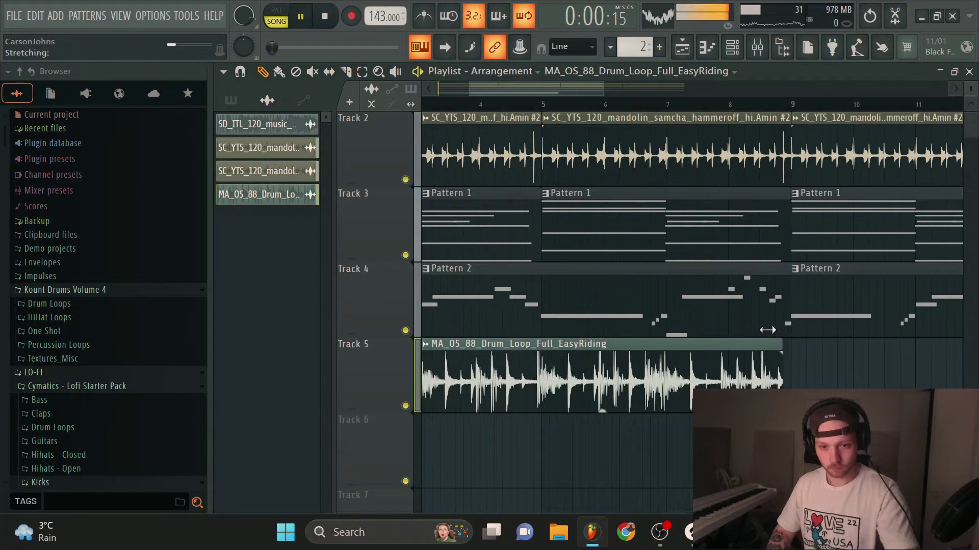
{"action": "scroll", "coordinate": [742, 368], "scroll_direction": "down", "scroll_amount": 3}
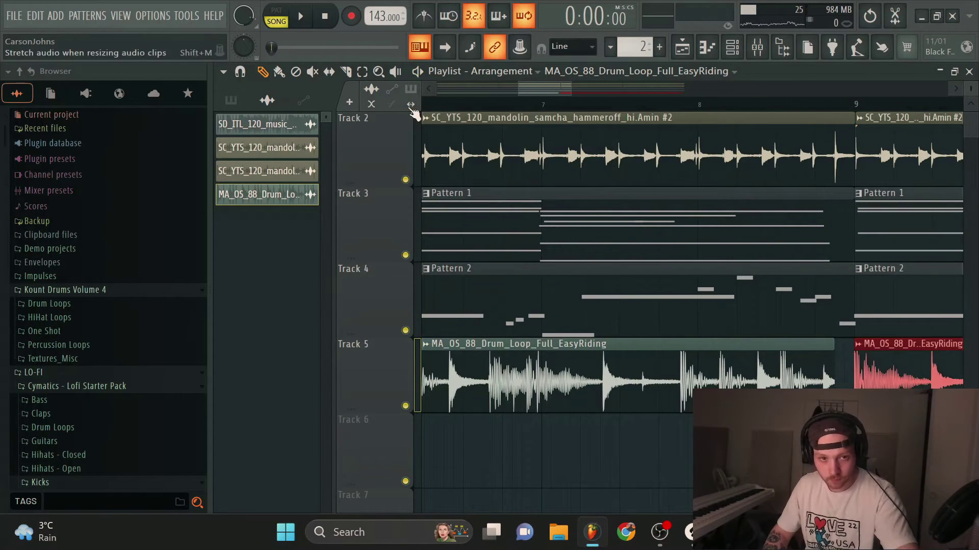
{"action": "scroll", "coordinate": [841, 365], "scroll_direction": "up", "scroll_amount": 2}
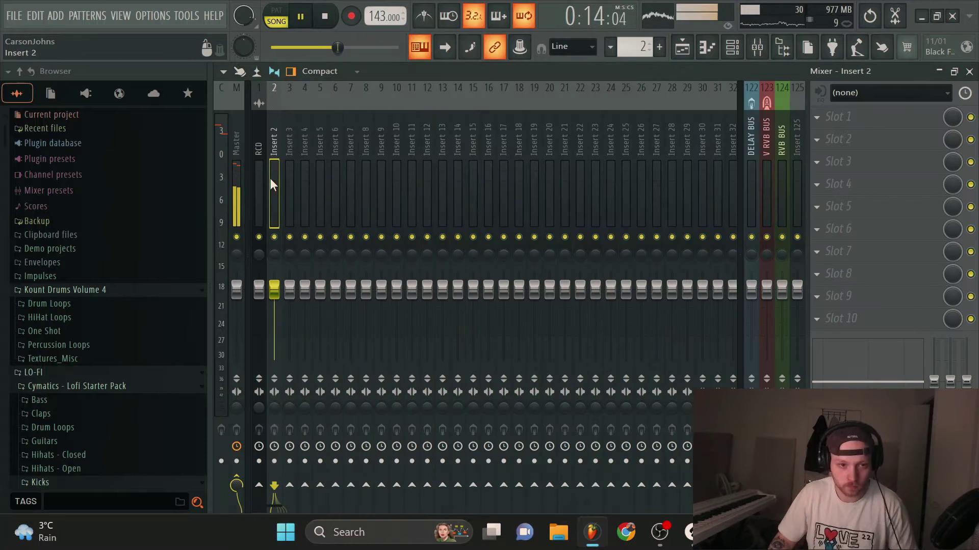
Route the selected channels to consecutive mixer tracks starting at Insert 7.
{"action": "right_click", "coordinate": [351, 173]}
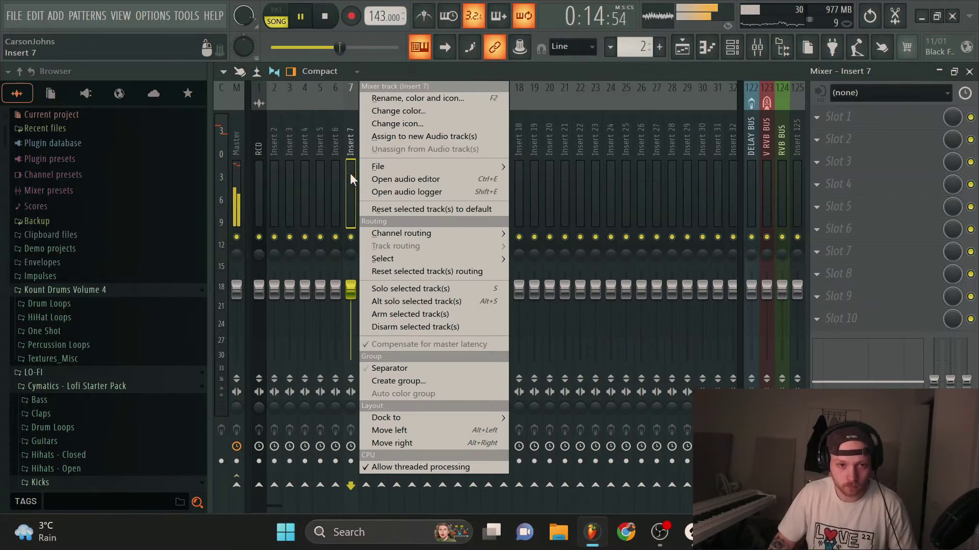
{"action": "mouse_move", "coordinate": [420, 236]}
{"action": "left_click", "coordinate": [514, 247]}
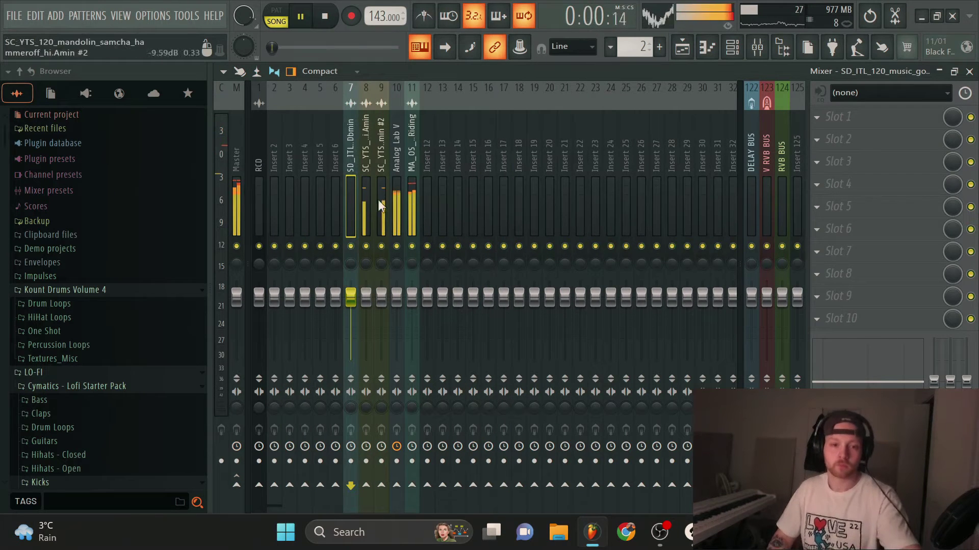
Lower the mixer levels of the drum loop track and the two mandolin tracks.
{"action": "left_click", "coordinate": [405, 212]}
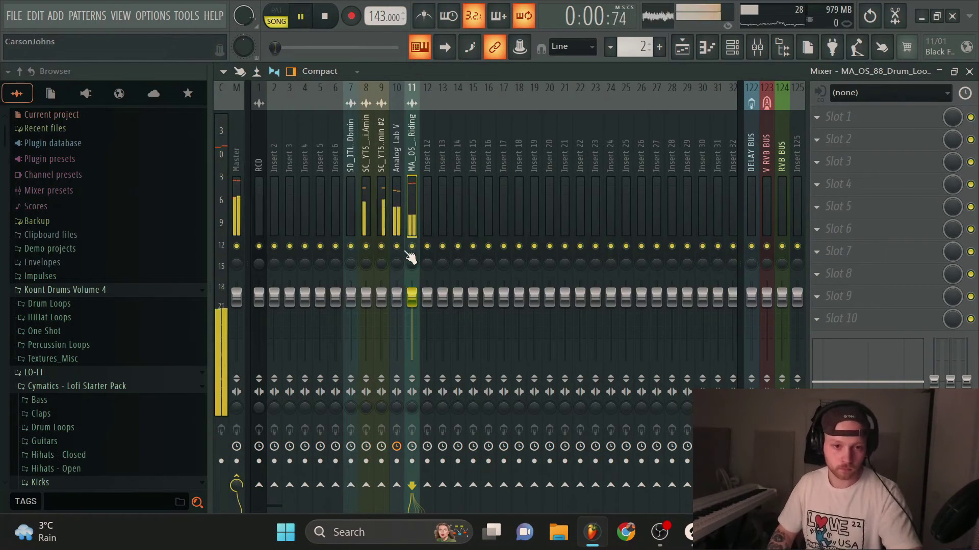
{"action": "left_click", "coordinate": [365, 218], "text": "ctrl+shift"}
{"action": "left_click", "coordinate": [380, 196], "text": "ctrl+shift"}
{"action": "left_click_drag", "start_coordinate": [381, 298], "coordinate": [381, 301]}
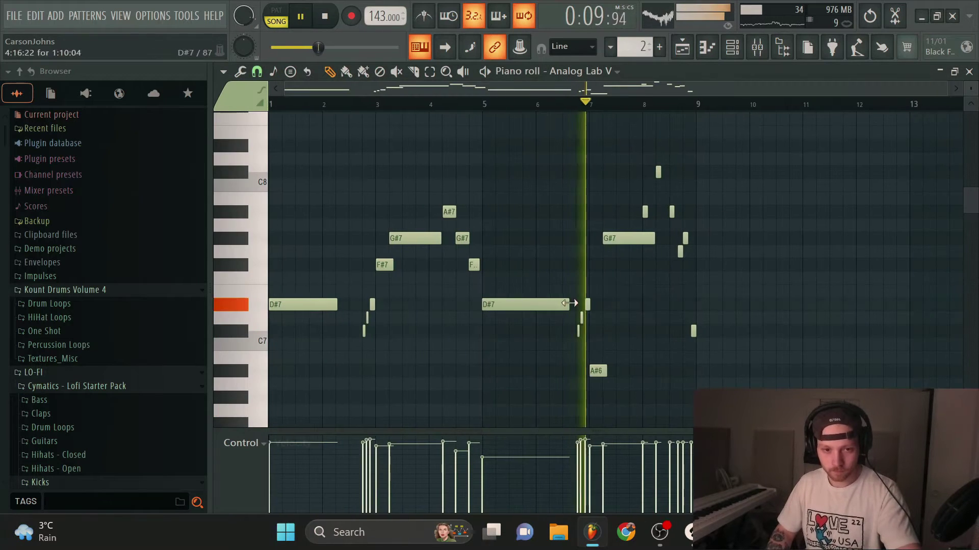
Place a C#8 note at 6:13 in the Pattern 2 melody and shorten it to a brief note.
{"action": "left_click_drag", "start_coordinate": [622, 273], "coordinate": [583, 350]}
{"action": "key", "text": "space"}
{"action": "left_click_drag", "start_coordinate": [575, 212], "coordinate": [588, 168]}
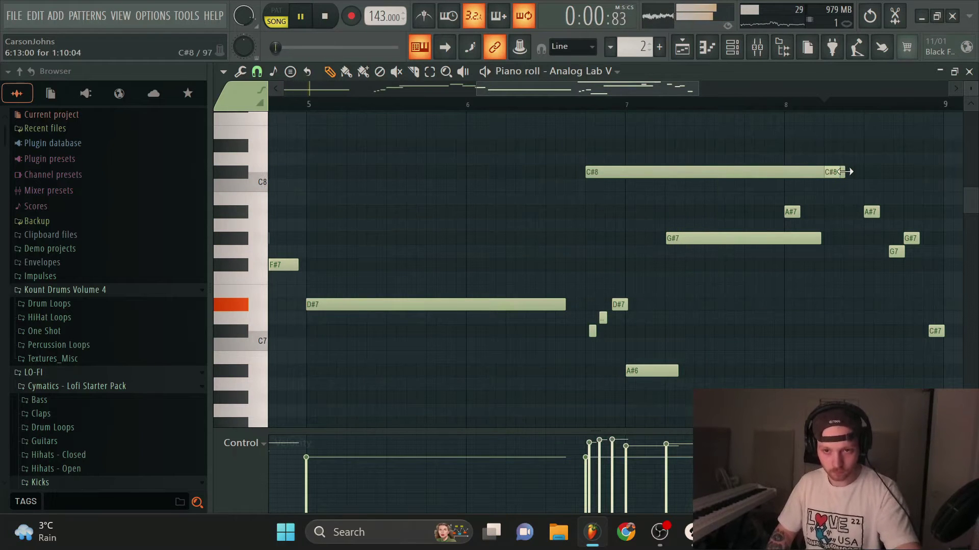
{"action": "left_click_drag", "start_coordinate": [844, 171], "coordinate": [587, 173]}
{"action": "scroll", "coordinate": [589, 340], "scroll_direction": "up", "scroll_amount": 3}
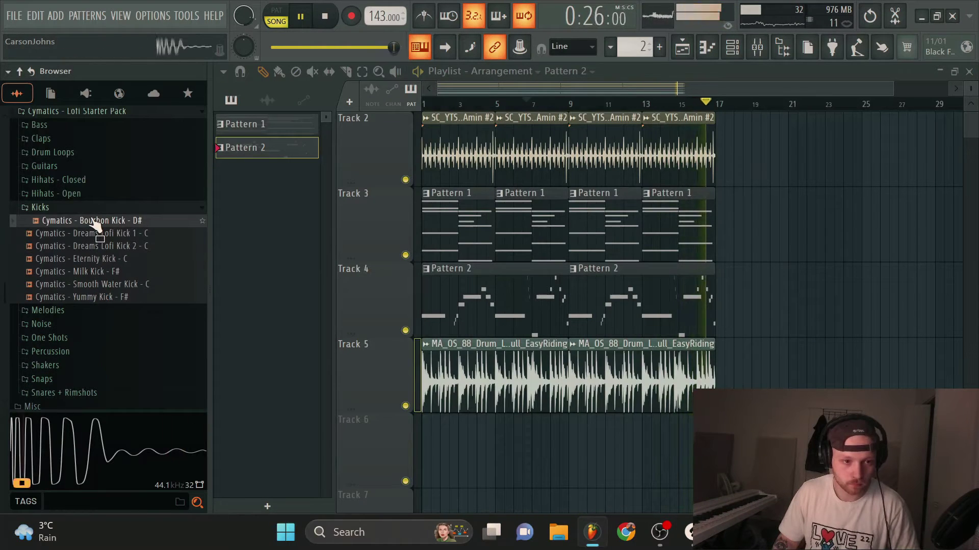
Add the Cymatics - Bourbon Kick - D# sample as a channel, create Pattern 3 and enter two kick hits.
{"action": "scroll", "coordinate": [622, 179], "scroll_direction": "up", "scroll_amount": 1}
{"action": "left_click", "coordinate": [732, 47]}
{"action": "left_click_drag", "start_coordinate": [734, 49], "coordinate": [599, 362]}
{"action": "left_click", "coordinate": [660, 46]}
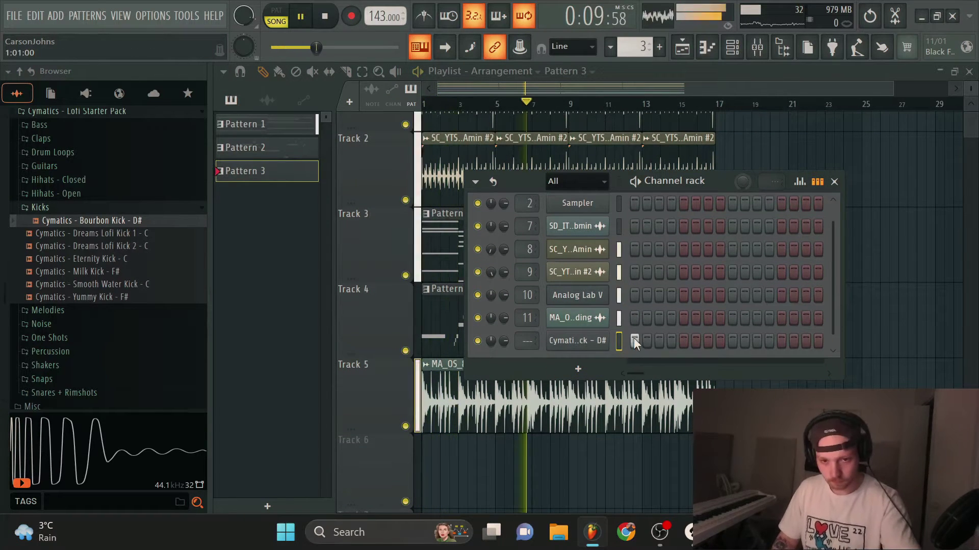
{"action": "left_click", "coordinate": [634, 340]}
{"action": "left_click", "coordinate": [732, 341]}
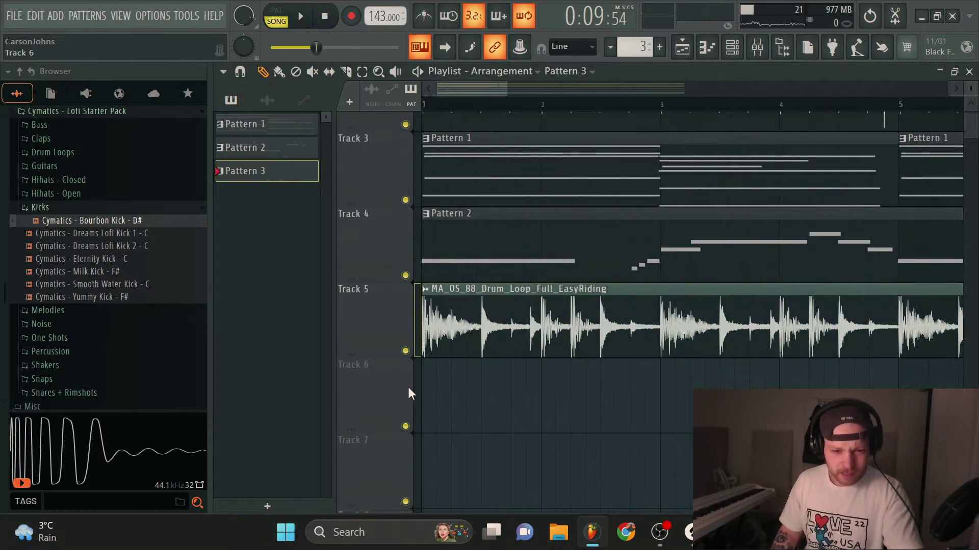
Place Pattern 3 at the start of Track 6 and fill in its kick notes on C5 through bar 4.
{"action": "left_click", "coordinate": [476, 399]}
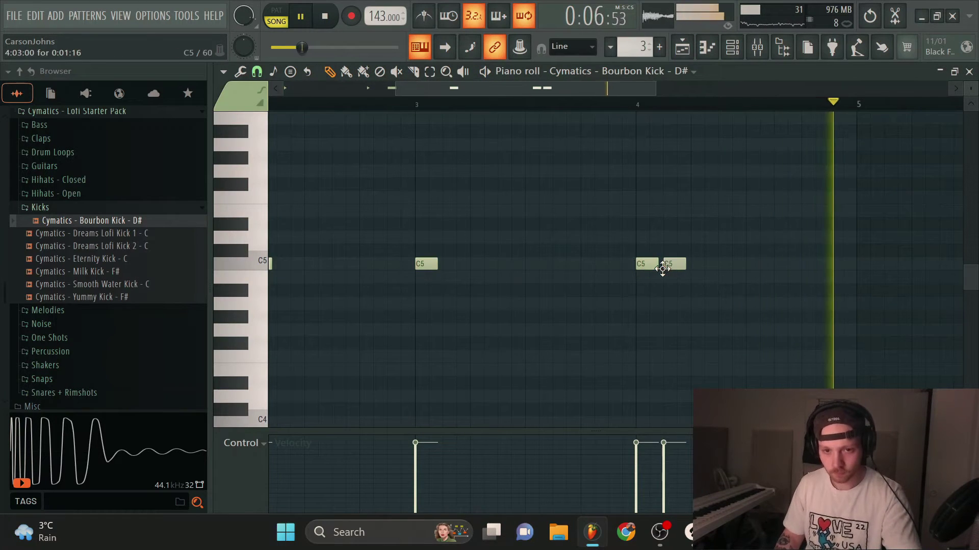
{"action": "left_click", "coordinate": [686, 264]}
{"action": "left_click", "coordinate": [682, 49]}
{"action": "scroll", "coordinate": [637, 423], "scroll_direction": "down", "scroll_amount": 5}
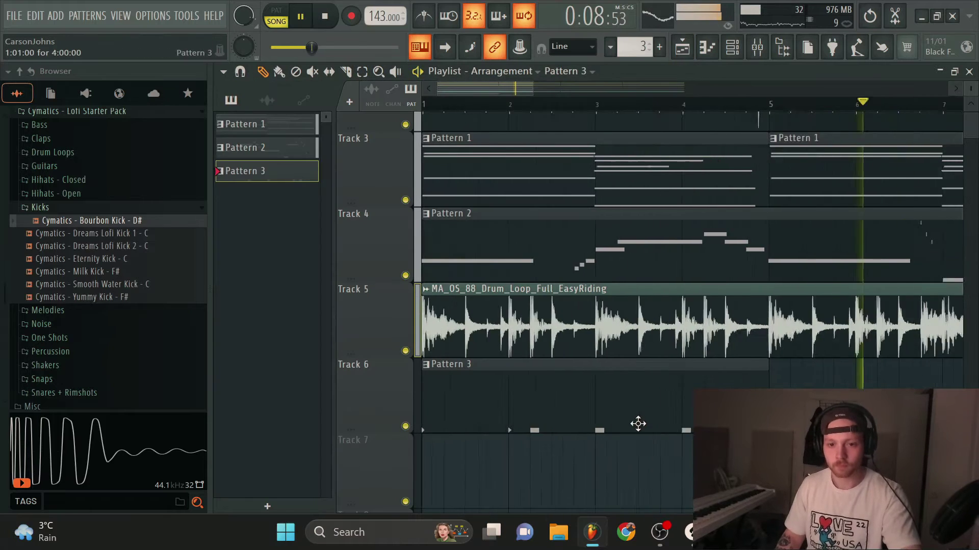
Duplicate the Pattern 3 clip on Track 6 three times so the kicks run to bar 17.
{"action": "left_click", "coordinate": [515, 406], "text": "ctrl"}
{"action": "key", "text": "ctrl+b"}
{"action": "scroll", "coordinate": [509, 409], "scroll_direction": "down", "scroll_amount": 5}
{"action": "key", "text": "ctrl+b"}
{"action": "key", "text": "ctrl+b"}
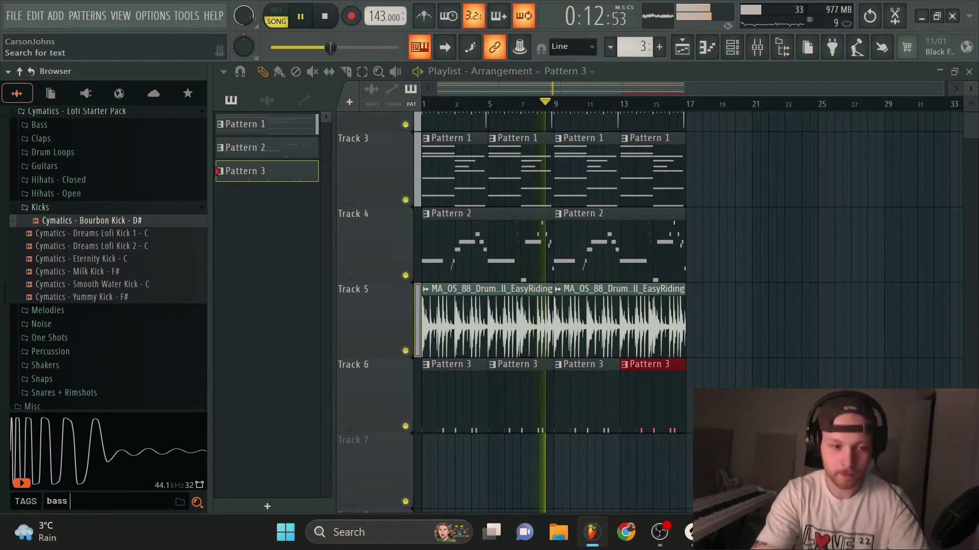
Search the browser for "bass guitar" and open the Bassguitar 1 preset in a new channel.
{"action": "type", "text": "bass guitar"}
{"action": "right_click", "coordinate": [71, 127]}
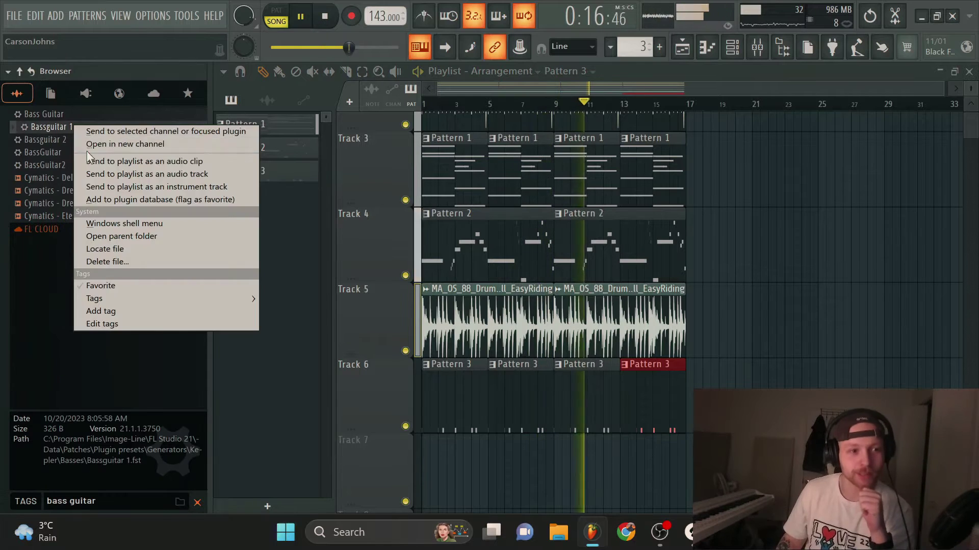
{"action": "left_click", "coordinate": [86, 145]}
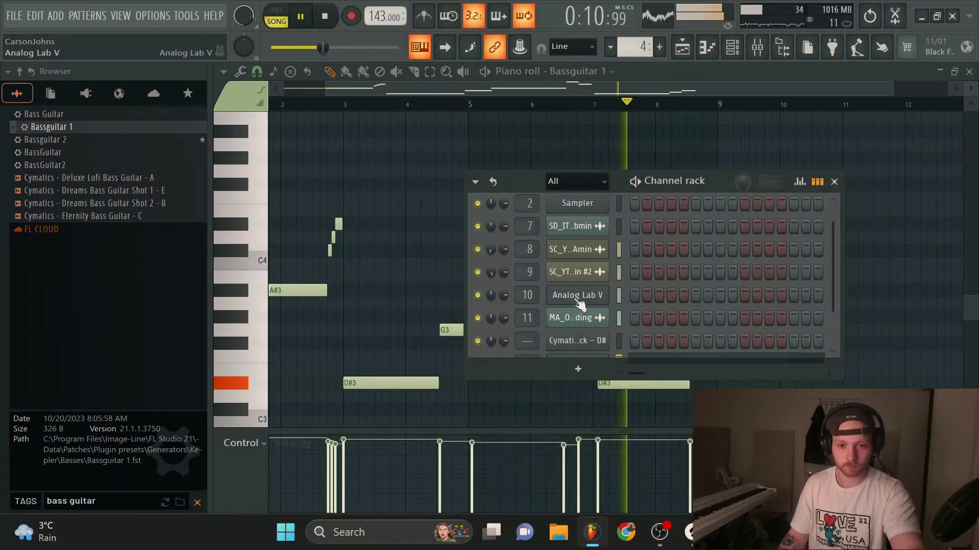
Route the Bassguitar 1 channel to the free mixer track 3.
{"action": "left_click_drag", "start_coordinate": [48, 127], "coordinate": [576, 331]}
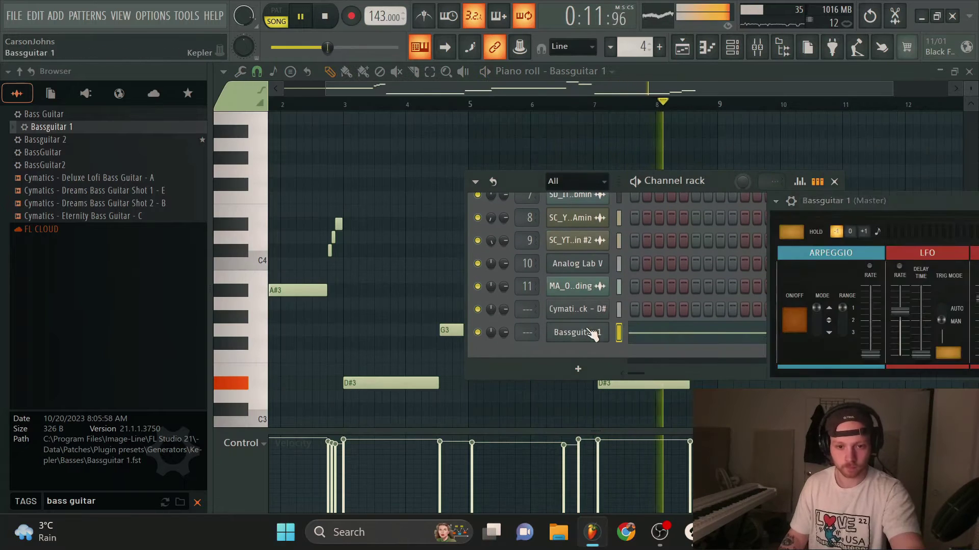
{"action": "left_click", "coordinate": [775, 200]}
{"action": "left_click", "coordinate": [861, 305]}
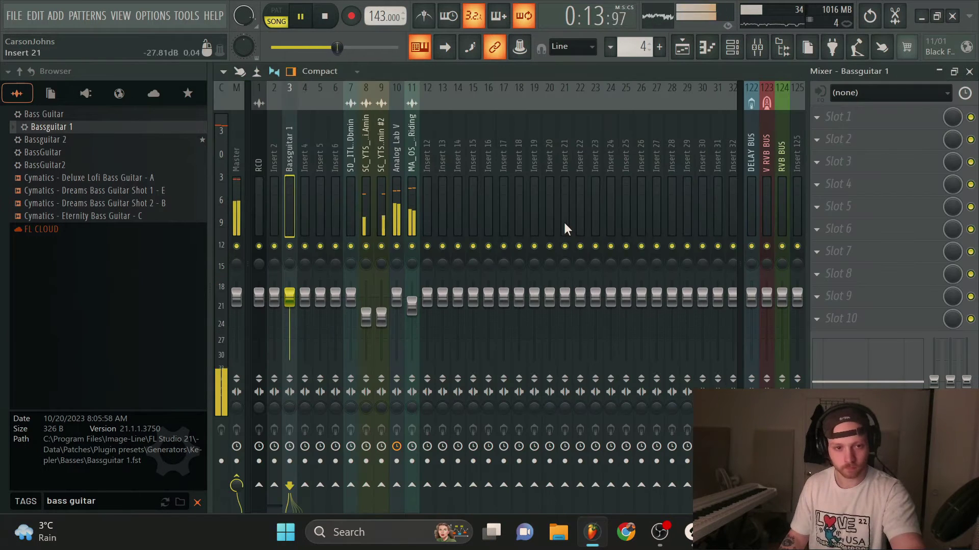
Insert MaxxBass Stereo in the first effect slot of the Bassguitar 1 mixer track and load one of its presets.
{"action": "left_click", "coordinate": [866, 116]}
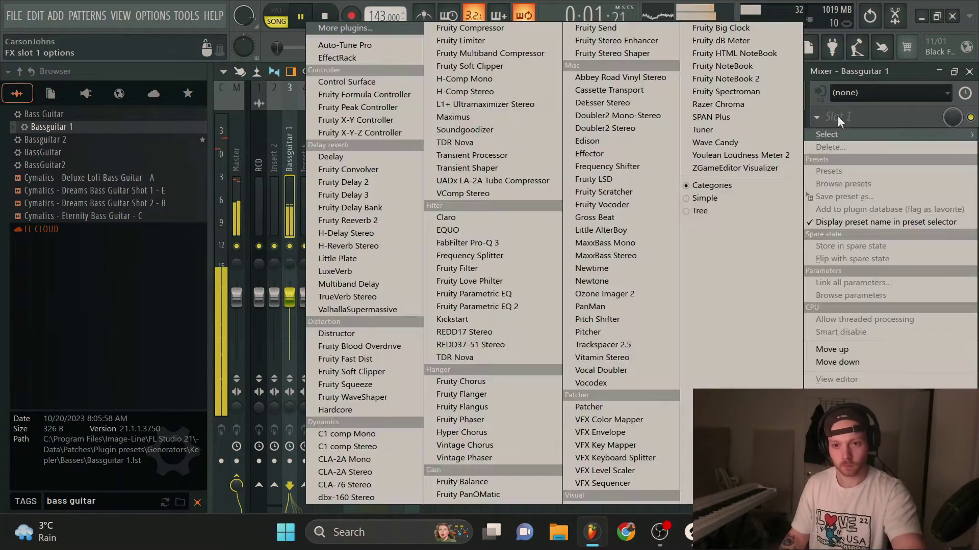
{"action": "left_click", "coordinate": [602, 252]}
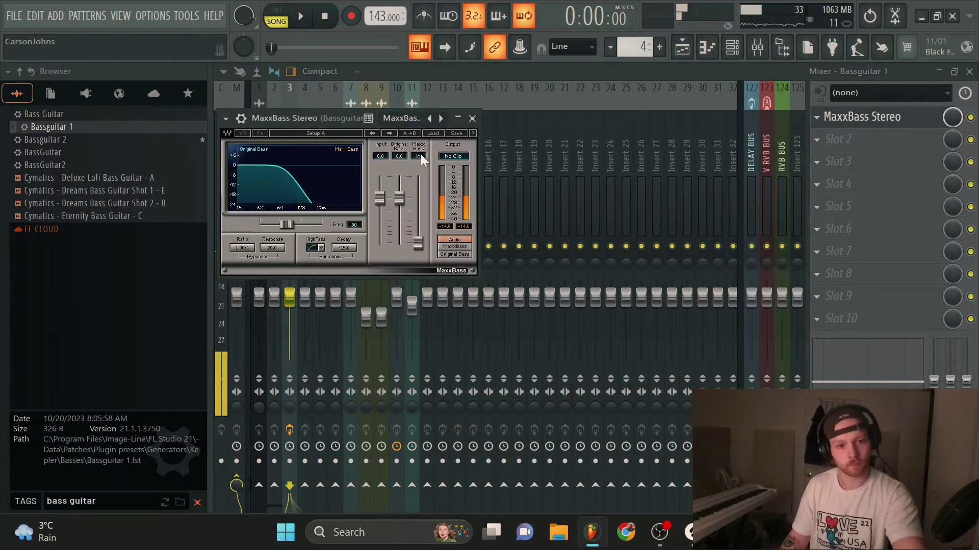
{"action": "left_click", "coordinate": [431, 133]}
{"action": "left_click", "coordinate": [472, 289]}
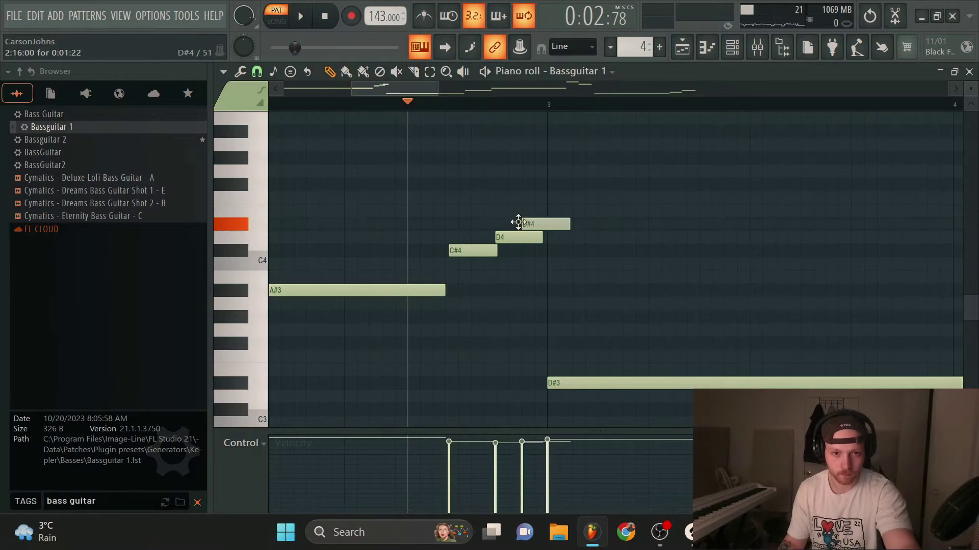
Turn the D#4 note at 2:16 of the bass line into a slide note and play the pattern back.
{"action": "double_click", "coordinate": [524, 223]}
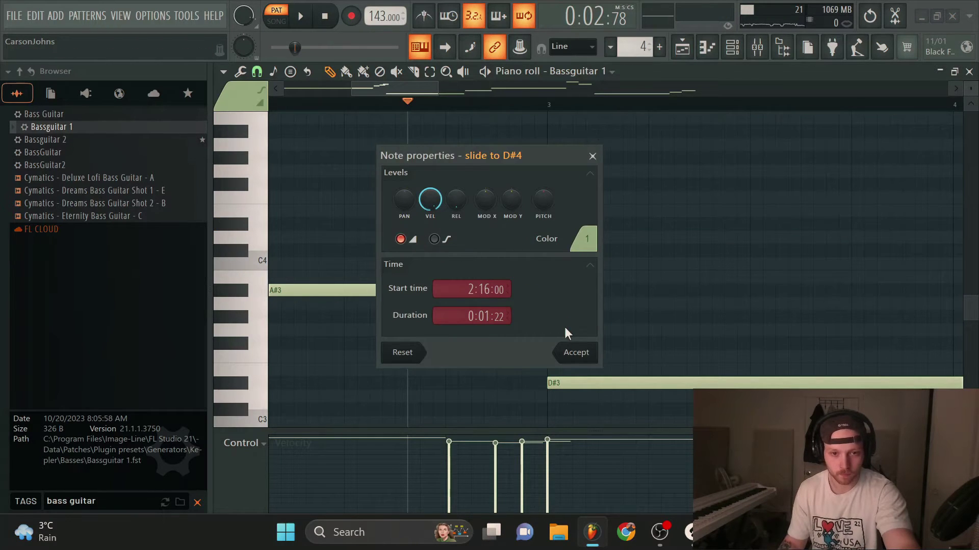
{"action": "left_click", "coordinate": [576, 352]}
{"action": "key", "text": "space"}
{"action": "scroll", "coordinate": [527, 273], "scroll_direction": "down", "scroll_amount": 3}
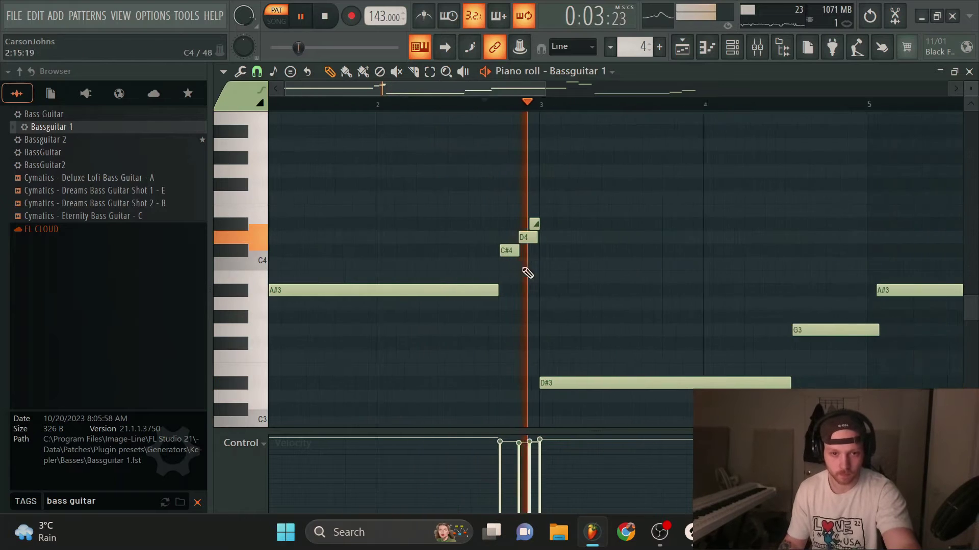
{"action": "scroll", "coordinate": [527, 273], "scroll_direction": "down", "scroll_amount": 2}
{"action": "key", "text": "space"}
{"action": "scroll", "coordinate": [479, 227], "scroll_direction": "up", "scroll_amount": 5}
{"action": "left_click", "coordinate": [502, 226]}
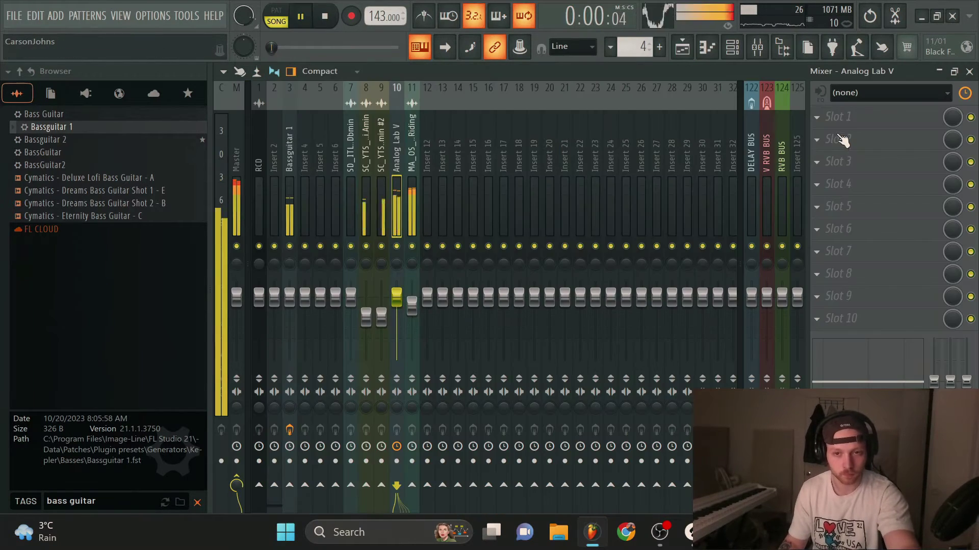
Insert Claro in the first effect slot of the Analog Lab V mixer track and cut the lowest frequencies on its Tweak page.
{"action": "left_click", "coordinate": [856, 117]}
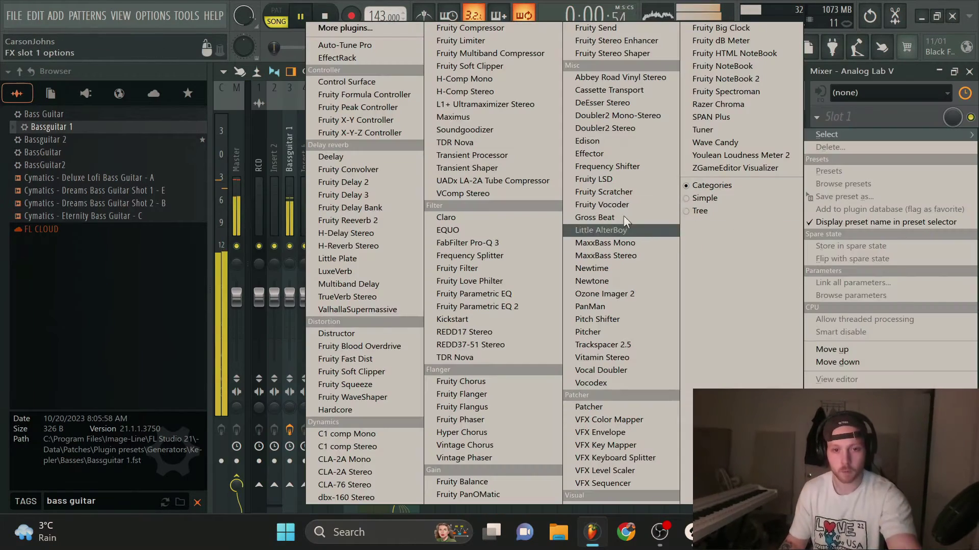
{"action": "left_click", "coordinate": [446, 217]}
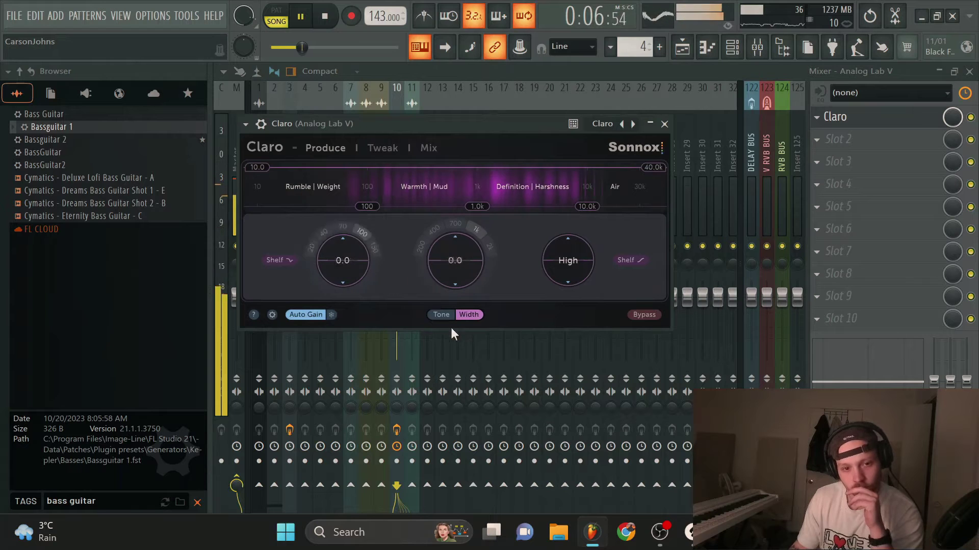
{"action": "left_click", "coordinate": [382, 147]}
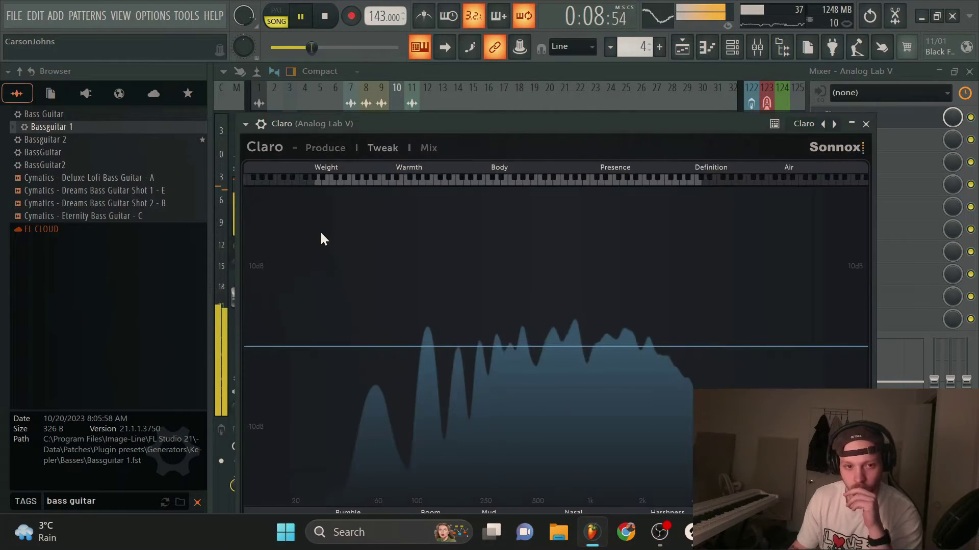
{"action": "left_click_drag", "start_coordinate": [318, 348], "coordinate": [318, 477]}
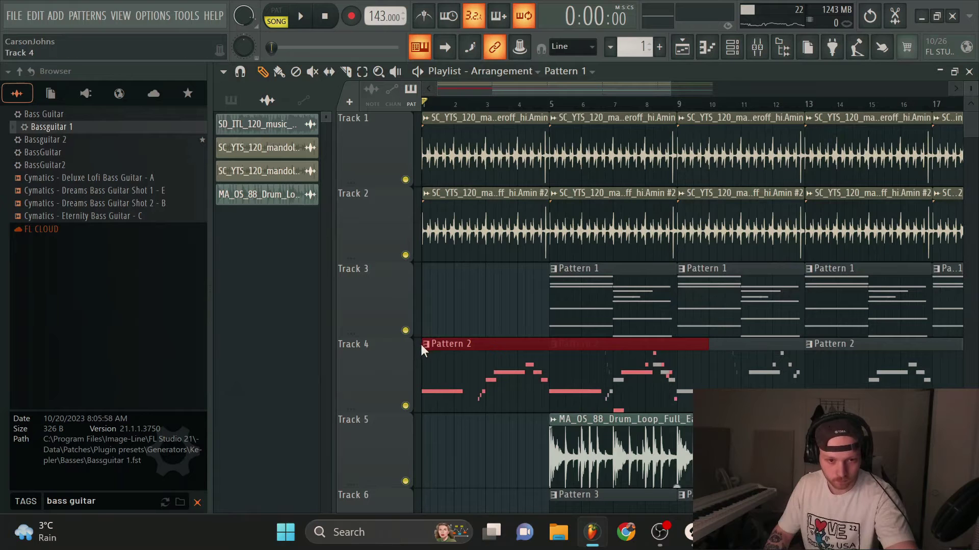
Move the Pattern 2 clip from the start of Track 4 to 4:13:00 as a pickup into bar 5 and play it.
{"action": "left_click_drag", "start_coordinate": [420, 344], "coordinate": [572, 356]}
{"action": "key", "text": "space"}
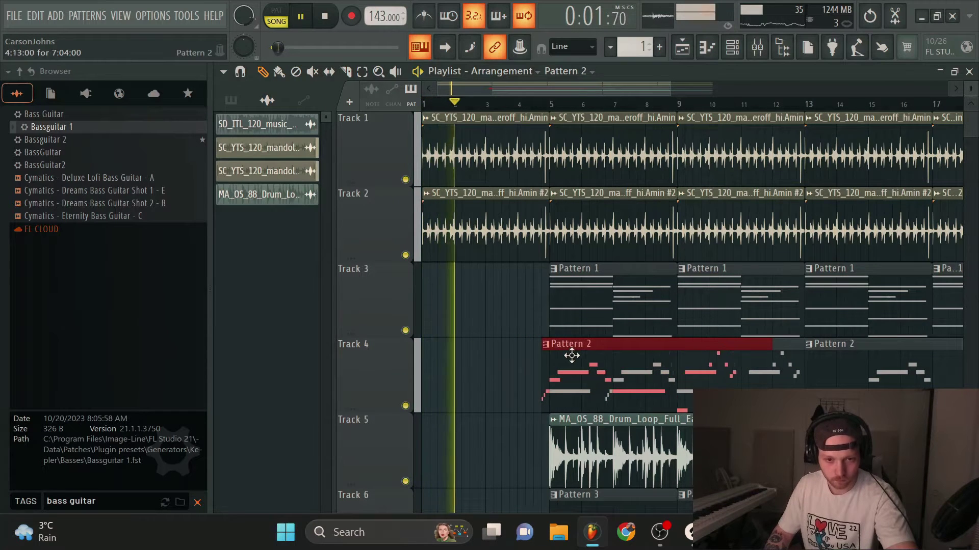
{"action": "scroll", "coordinate": [542, 285], "scroll_direction": "up", "scroll_amount": 4}
{"action": "left_click", "coordinate": [528, 104]}
{"action": "scroll", "coordinate": [581, 357], "scroll_direction": "up", "scroll_amount": 1}
{"action": "scroll", "coordinate": [586, 377], "scroll_direction": "down", "scroll_amount": 5}
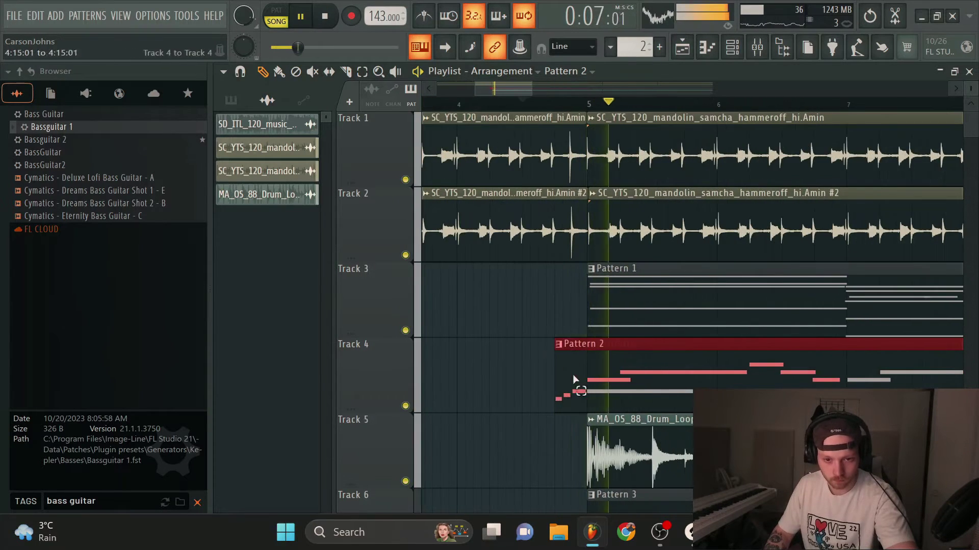
Trim the pickup Pattern 2 clip on Track 4 so it ends at bar 5, and save the project.
{"action": "left_click", "coordinate": [610, 346]}
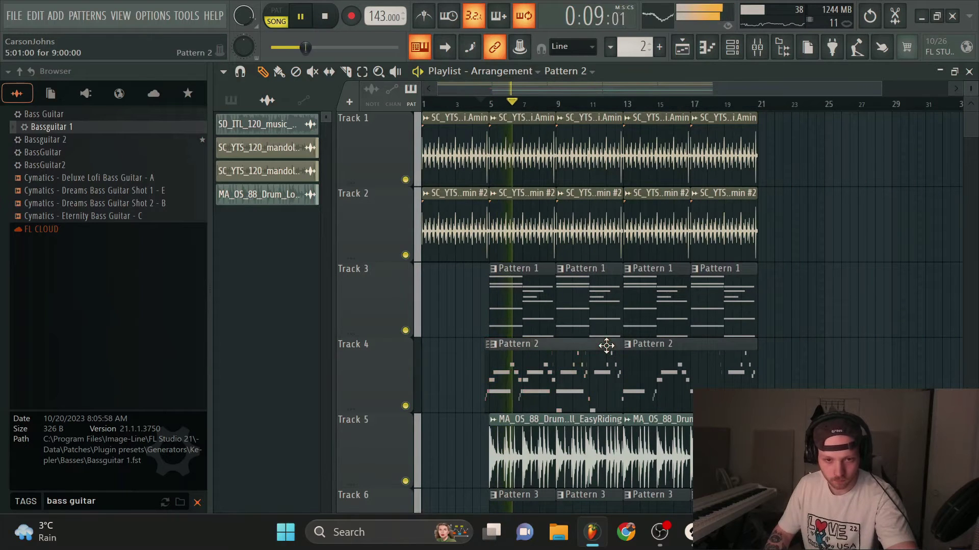
{"action": "left_click", "coordinate": [485, 362]}
{"action": "scroll", "coordinate": [489, 357], "scroll_direction": "up", "scroll_amount": 2}
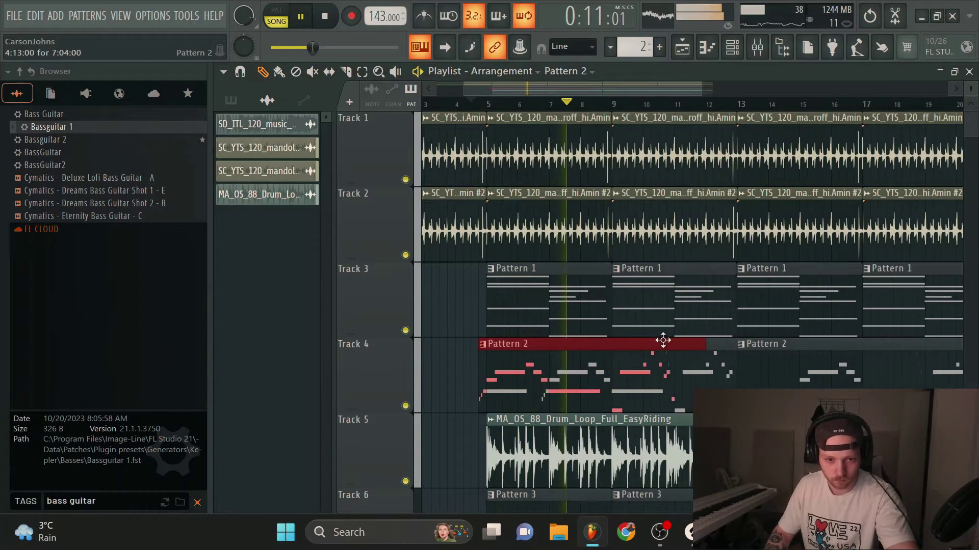
{"action": "left_click_drag", "start_coordinate": [699, 347], "coordinate": [495, 347]}
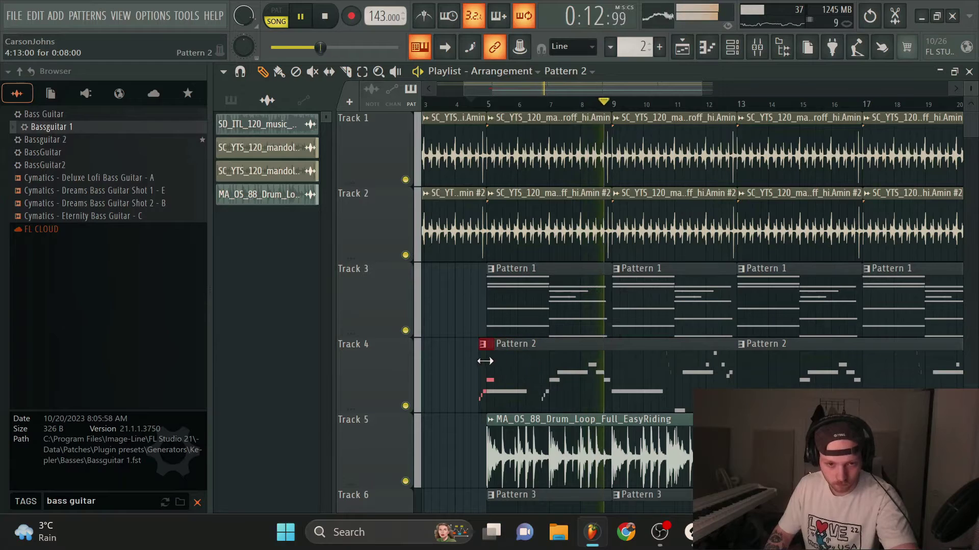
{"action": "scroll", "coordinate": [481, 383], "scroll_direction": "up", "scroll_amount": 2}
{"action": "scroll", "coordinate": [478, 360], "scroll_direction": "down", "scroll_amount": 4}
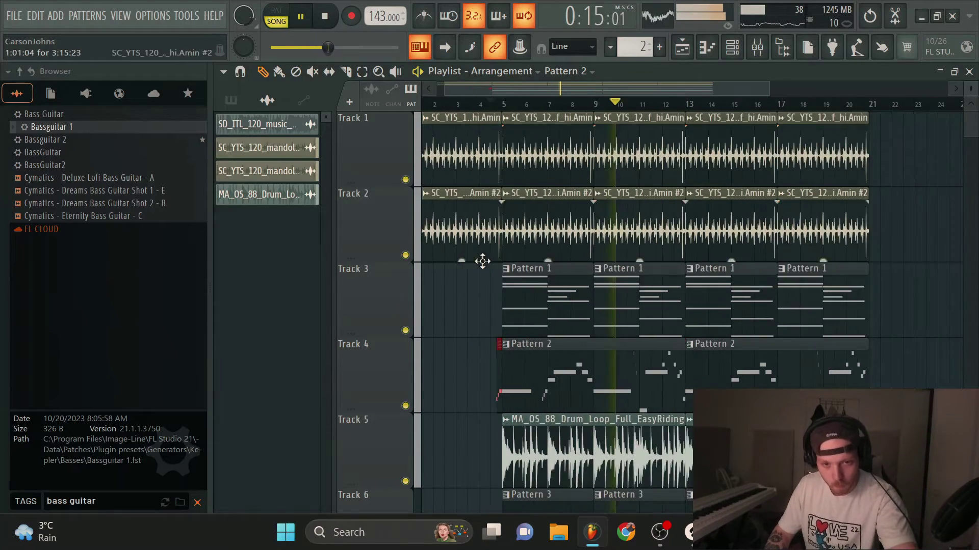
{"action": "key", "text": "ctrl+s"}
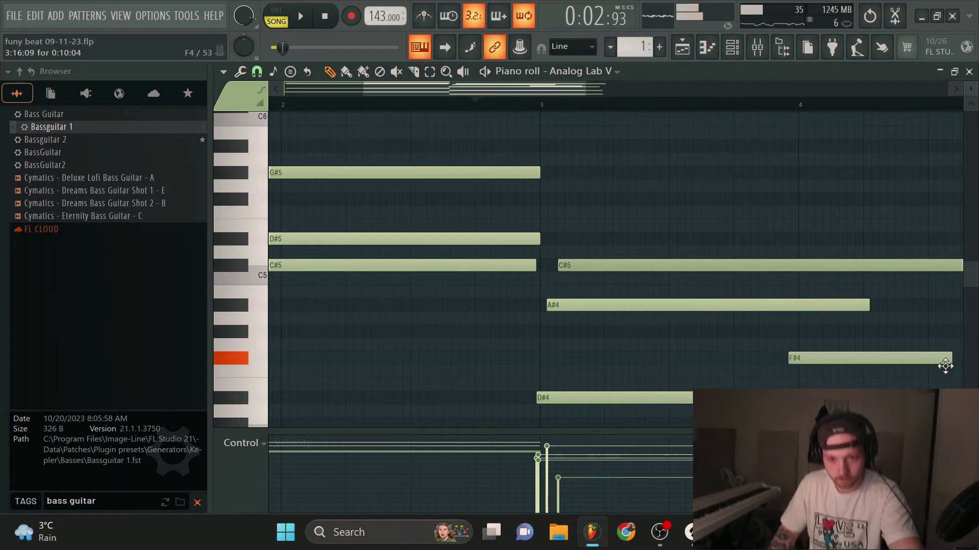
In the Analog Lab V piano roll, line the F#4 note up with the chord at bar 3 and check the A#4 and C#5 notes.
{"action": "left_click_drag", "start_coordinate": [944, 363], "coordinate": [761, 355]}
{"action": "scroll", "coordinate": [690, 334], "scroll_direction": "up", "scroll_amount": 1}
{"action": "key", "text": "space"}
{"action": "left_click_drag", "start_coordinate": [582, 305], "coordinate": [579, 305]}
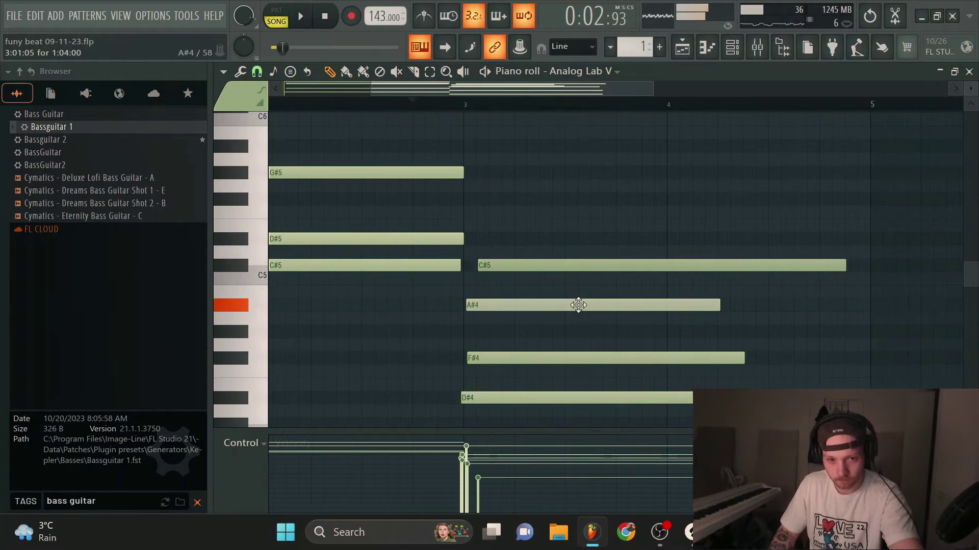
{"action": "key", "text": "space"}
{"action": "left_click_drag", "start_coordinate": [541, 266], "coordinate": [537, 264]}
{"action": "scroll", "coordinate": [537, 265], "scroll_direction": "down", "scroll_amount": 2}
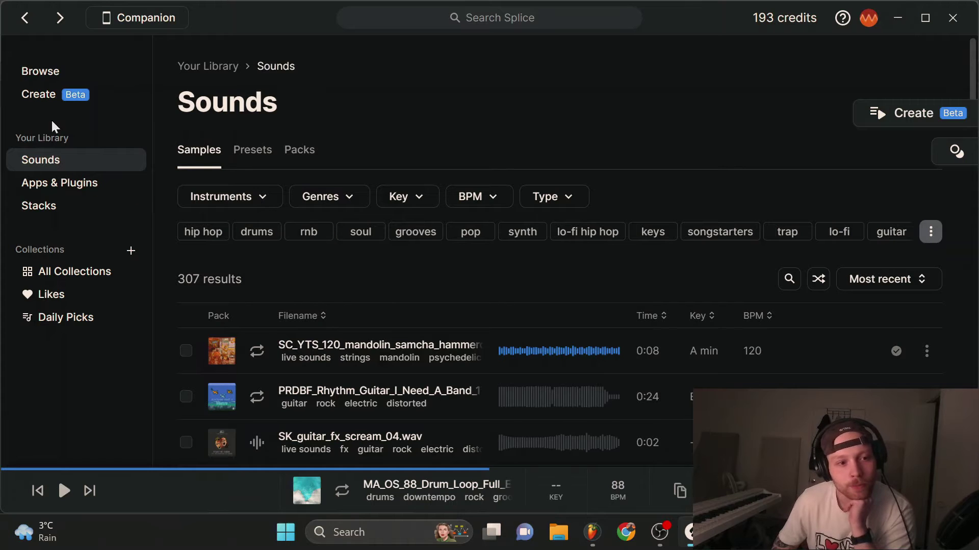
Go to the sounds in the Splice library and preview SK_guitar_fx_scream_04.wav.
{"action": "left_click", "coordinate": [43, 76]}
{"action": "scroll", "coordinate": [260, 262], "scroll_direction": "down", "scroll_amount": 9}
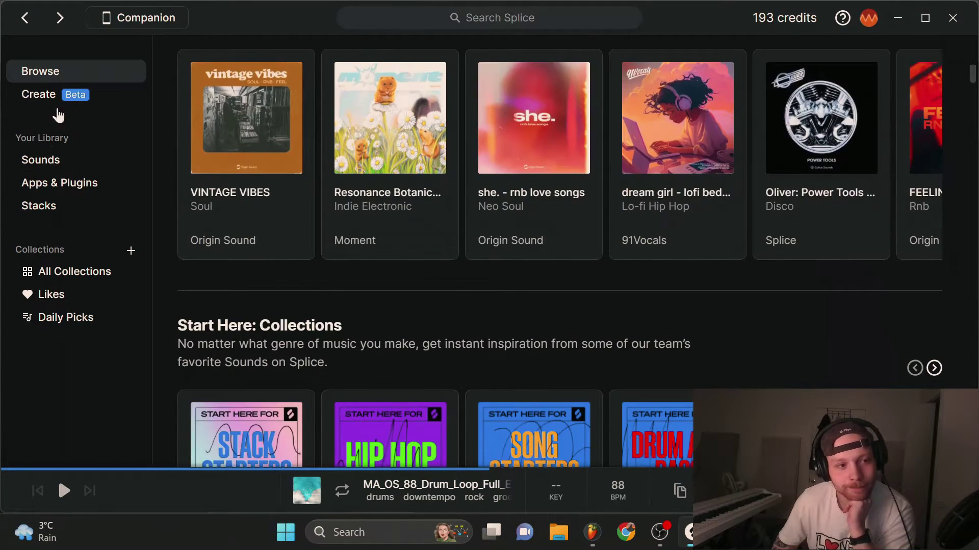
{"action": "left_click", "coordinate": [41, 160]}
{"action": "left_click", "coordinate": [257, 226]}
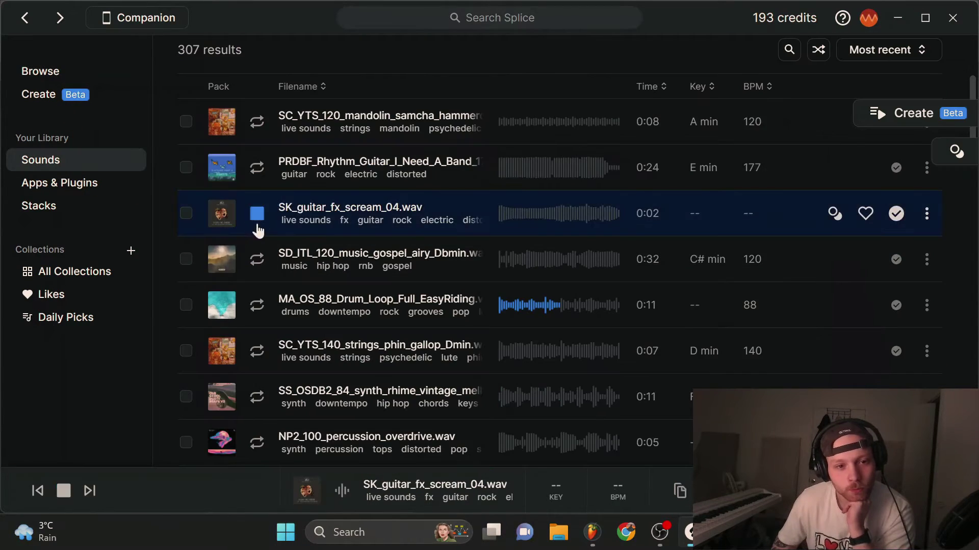
Add SK_guitar_fx_scream_04 from Splice to the FL Studio playlist on Track 5 at bar 8, just before the drum loop.
{"action": "left_click_drag", "start_coordinate": [254, 229], "coordinate": [617, 506]}
{"action": "scroll", "coordinate": [526, 383], "scroll_direction": "up", "scroll_amount": 5}
{"action": "left_click_drag", "start_coordinate": [613, 438], "coordinate": [613, 363]}
{"action": "scroll", "coordinate": [591, 306], "scroll_direction": "down", "scroll_amount": 3}
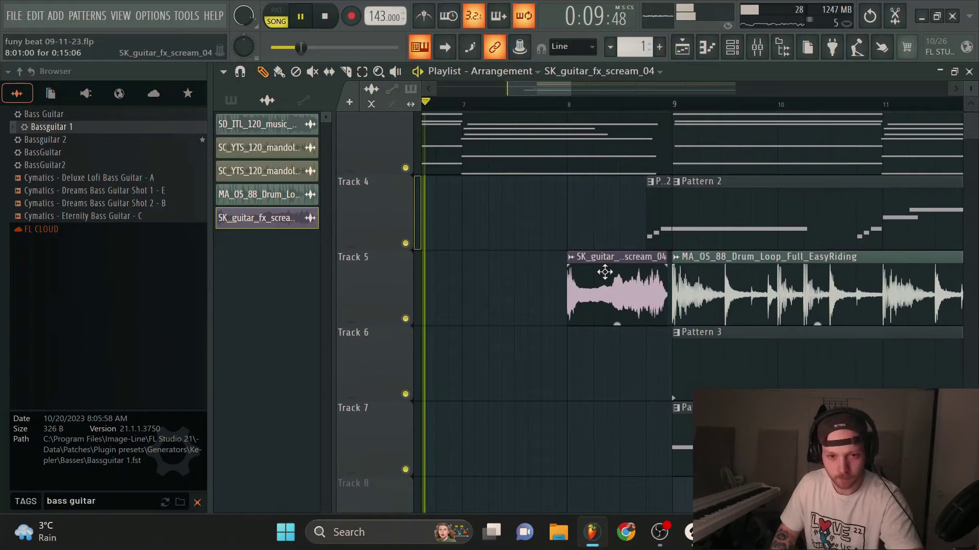
Open the guitar scream clip's channel settings and listen to the clip leading into the drum loop at bar 9.
{"action": "double_click", "coordinate": [588, 284]}
{"action": "left_click_drag", "start_coordinate": [441, 211], "coordinate": [437, 536]}
{"action": "scroll", "coordinate": [649, 316], "scroll_direction": "up", "scroll_amount": 3}
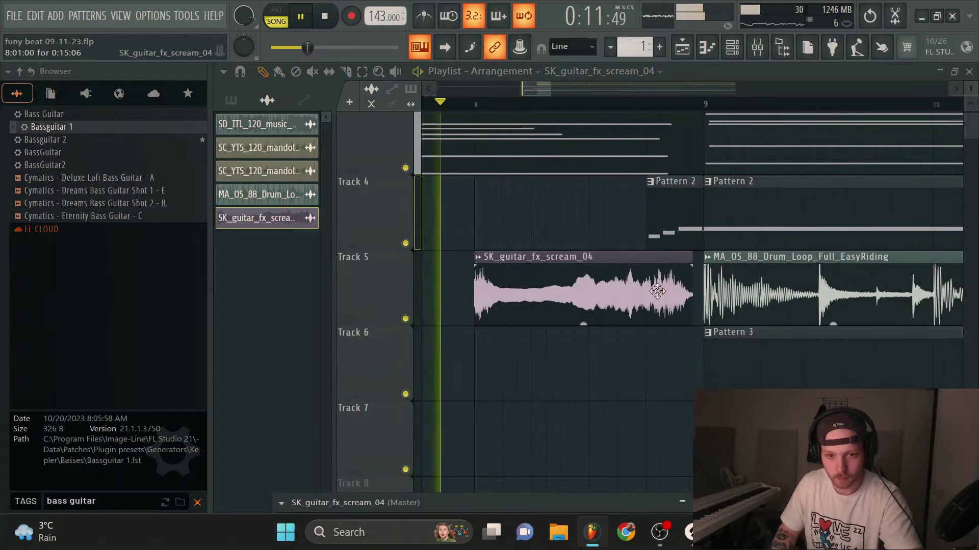
{"action": "scroll", "coordinate": [649, 316], "scroll_direction": "down", "scroll_amount": 4}
{"action": "scroll", "coordinate": [649, 316], "scroll_direction": "up", "scroll_amount": 3}
{"action": "scroll", "coordinate": [650, 316], "scroll_direction": "down", "scroll_amount": 5}
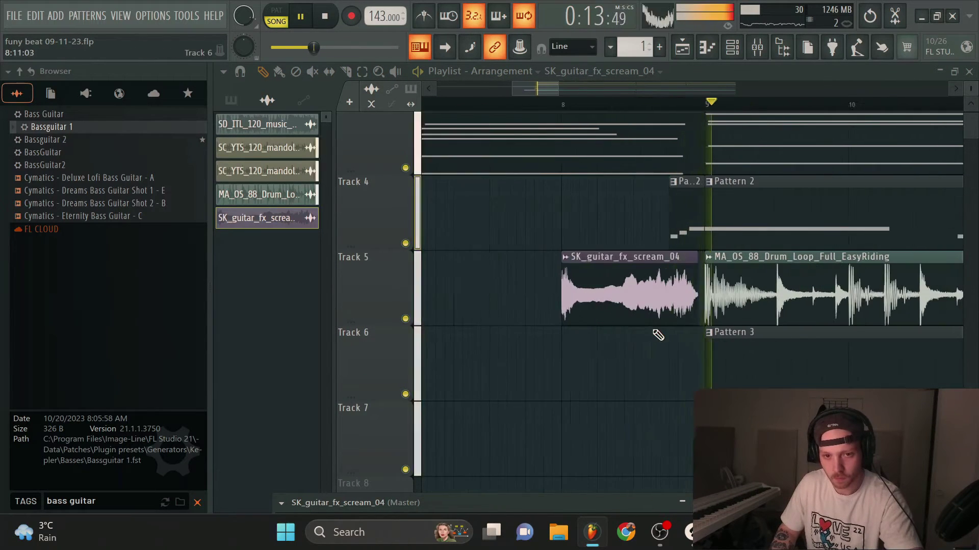
{"action": "scroll", "coordinate": [637, 285], "scroll_direction": "up", "scroll_amount": 3}
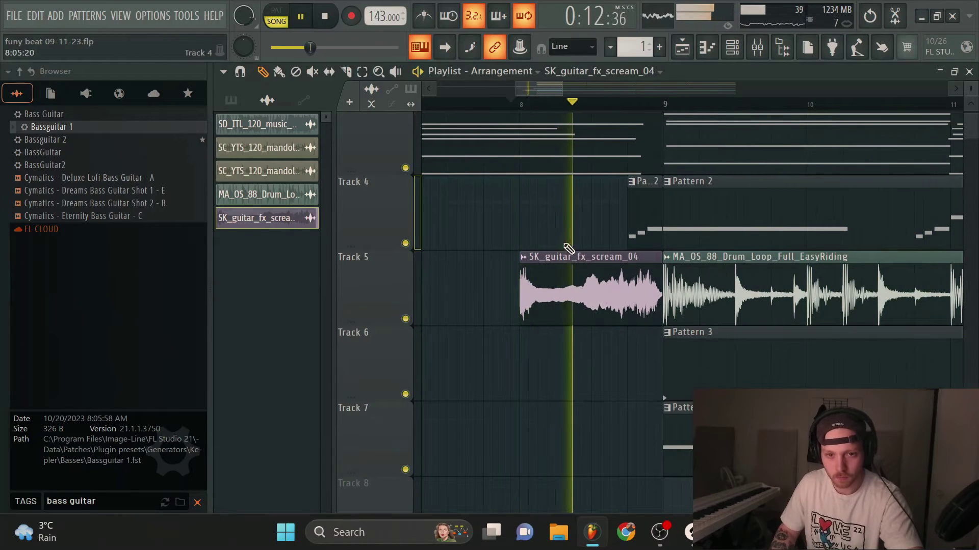
Add a fade-in to the start of the guitar scream clip on Track 5 and open its channel settings.
{"action": "scroll", "coordinate": [522, 276], "scroll_direction": "up", "scroll_amount": 2}
{"action": "left_click_drag", "start_coordinate": [522, 275], "coordinate": [619, 275]}
{"action": "scroll", "coordinate": [625, 296], "scroll_direction": "down", "scroll_amount": 3}
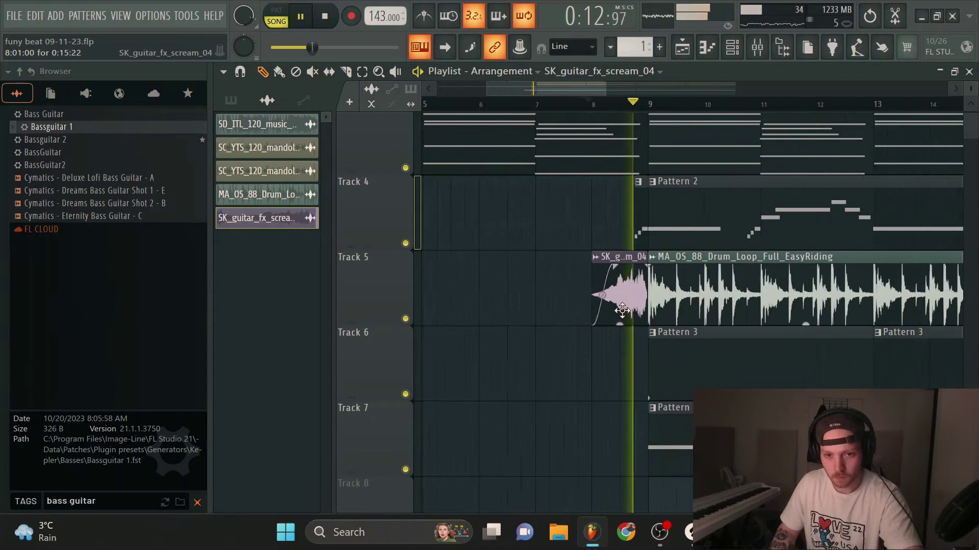
{"action": "scroll", "coordinate": [626, 307], "scroll_direction": "down", "scroll_amount": 3}
{"action": "double_click", "coordinate": [633, 296]}
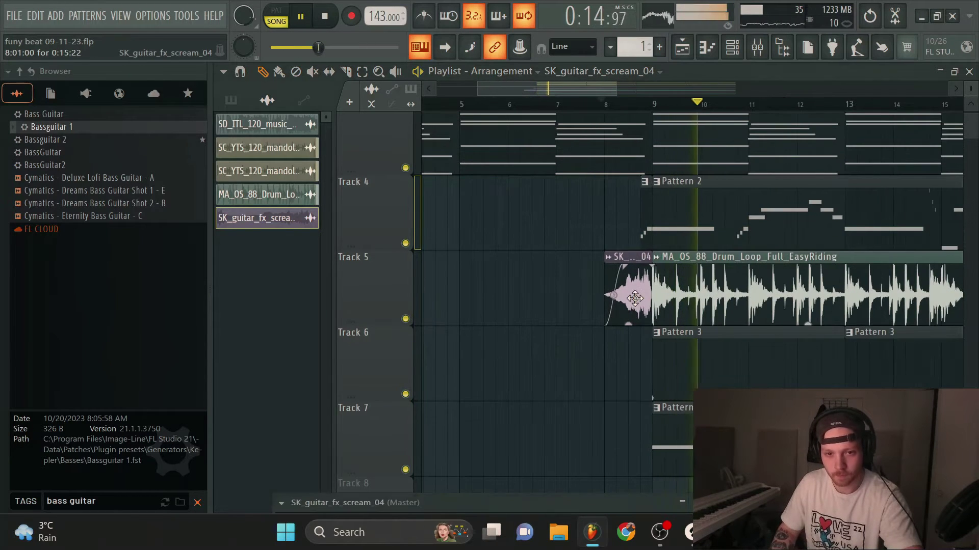
{"action": "left_click_drag", "start_coordinate": [402, 495], "coordinate": [453, 189]}
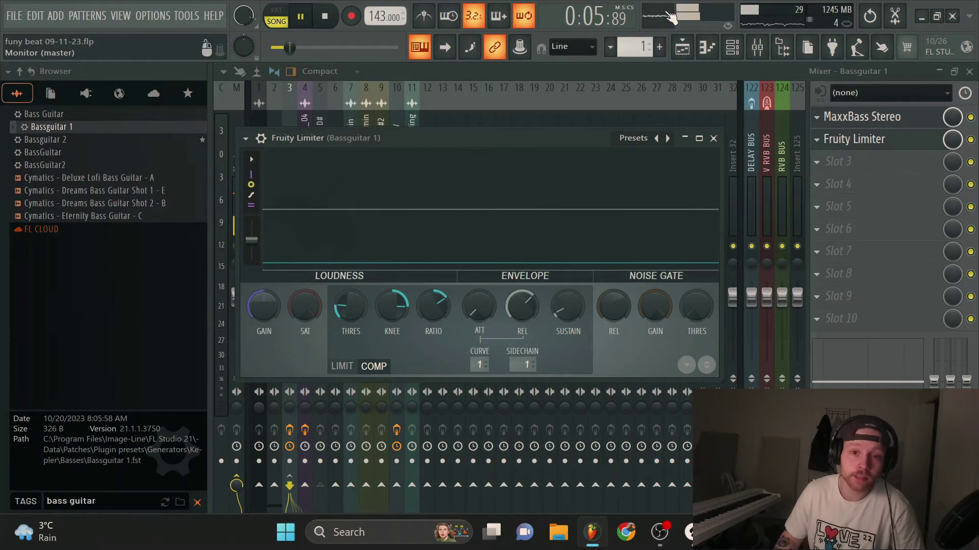
Play the arrangement from 8:09:00 and route the Cymatics kick mixer track to the Analog Lab V track for sidechaining.
{"action": "left_click", "coordinate": [682, 48]}
{"action": "left_click", "coordinate": [583, 104]}
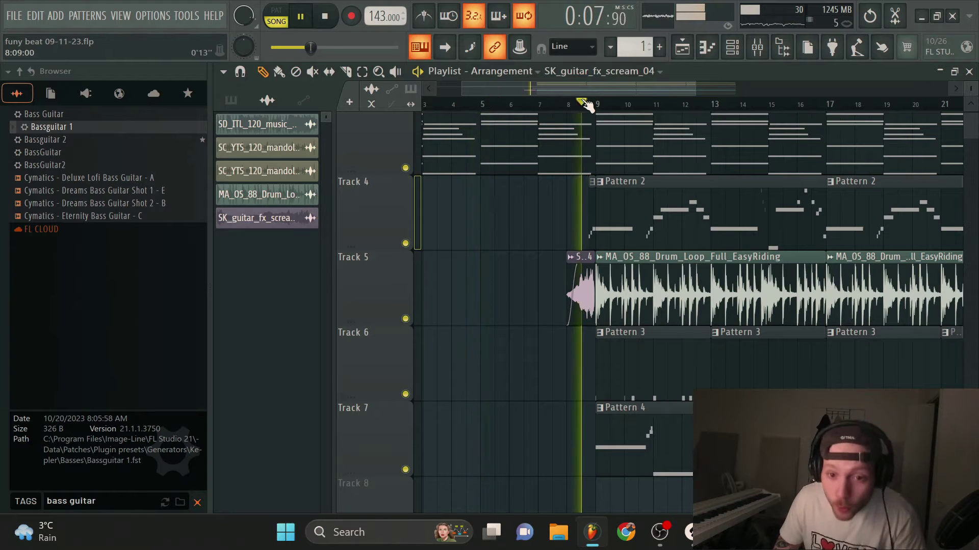
{"action": "left_click", "coordinate": [757, 48]}
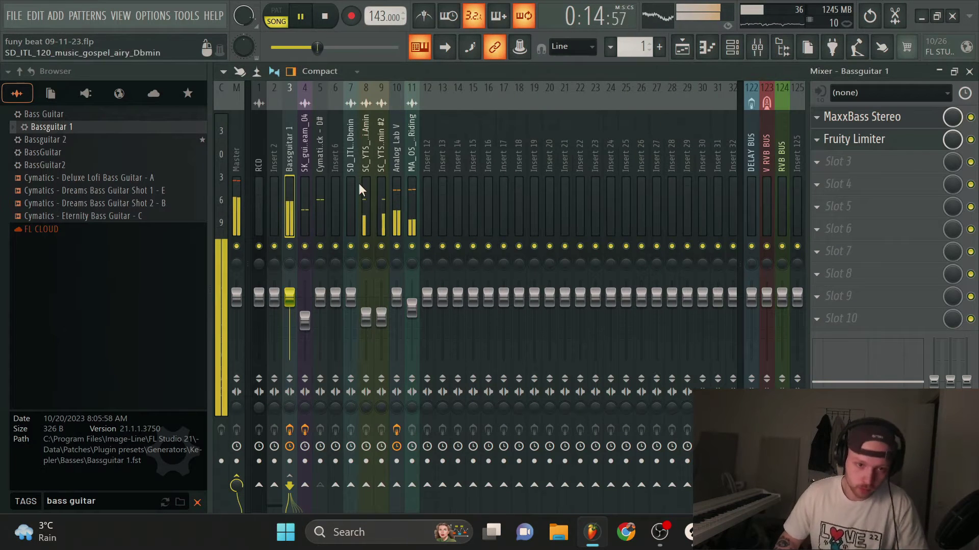
{"action": "left_click", "coordinate": [319, 199]}
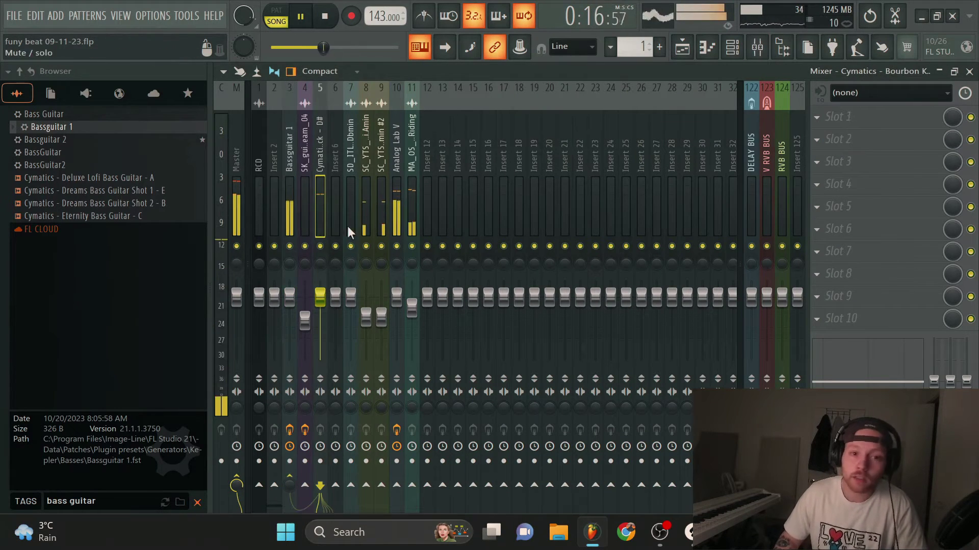
{"action": "left_click", "coordinate": [403, 497]}
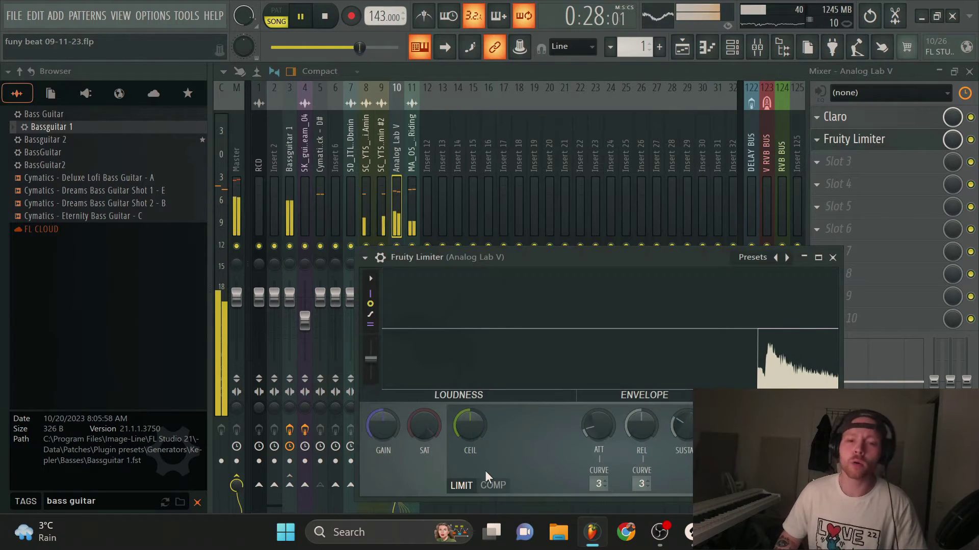
Set the Analog Lab V track's Fruity Limiter to compressor mode with sidechain input 1, threshold about -31.9 dB, and a raised knee and ratio.
{"action": "left_click", "coordinate": [492, 485]}
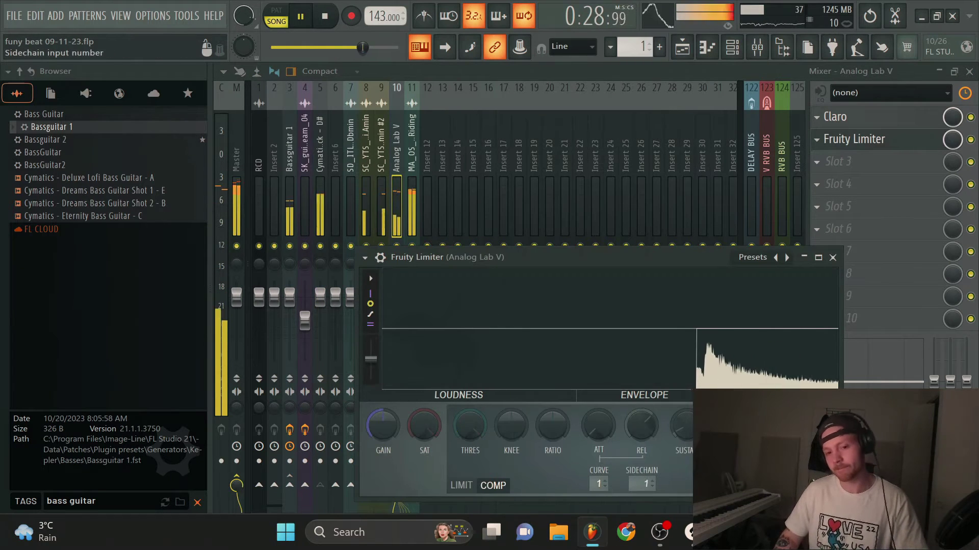
{"action": "left_click_drag", "start_coordinate": [469, 426], "coordinate": [469, 474]}
{"action": "left_click_drag", "start_coordinate": [510, 426], "coordinate": [510, 400]}
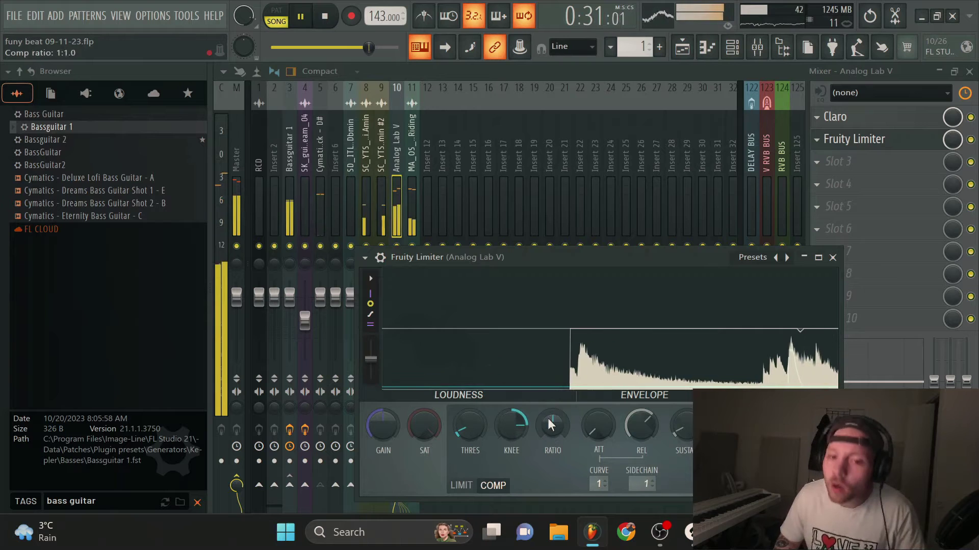
{"action": "left_click_drag", "start_coordinate": [551, 424], "coordinate": [551, 404]}
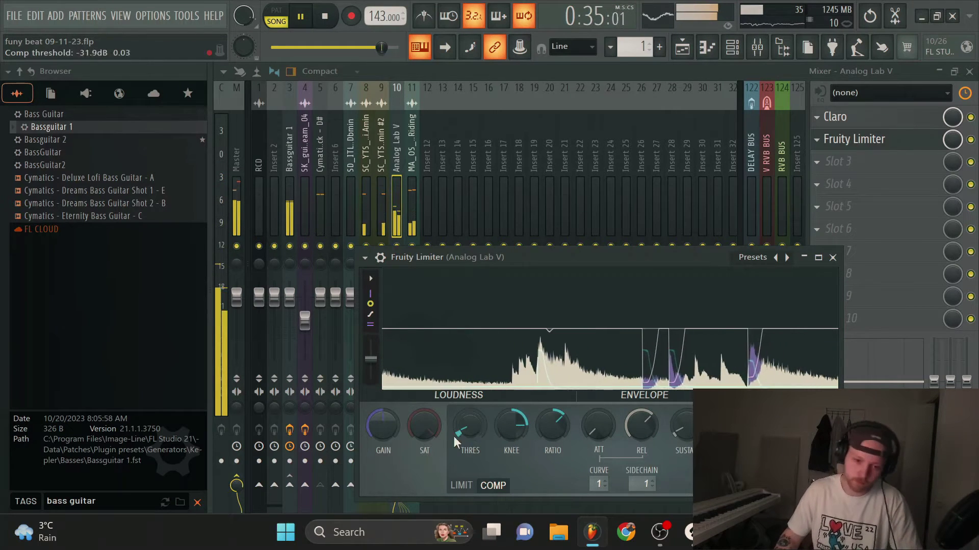
{"action": "left_click", "coordinate": [833, 257]}
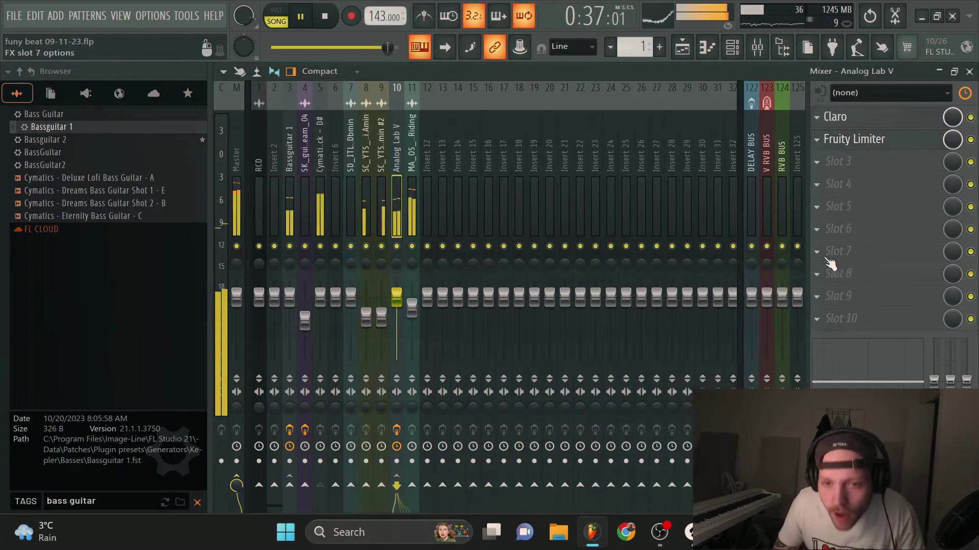
{"action": "left_click", "coordinate": [680, 48]}
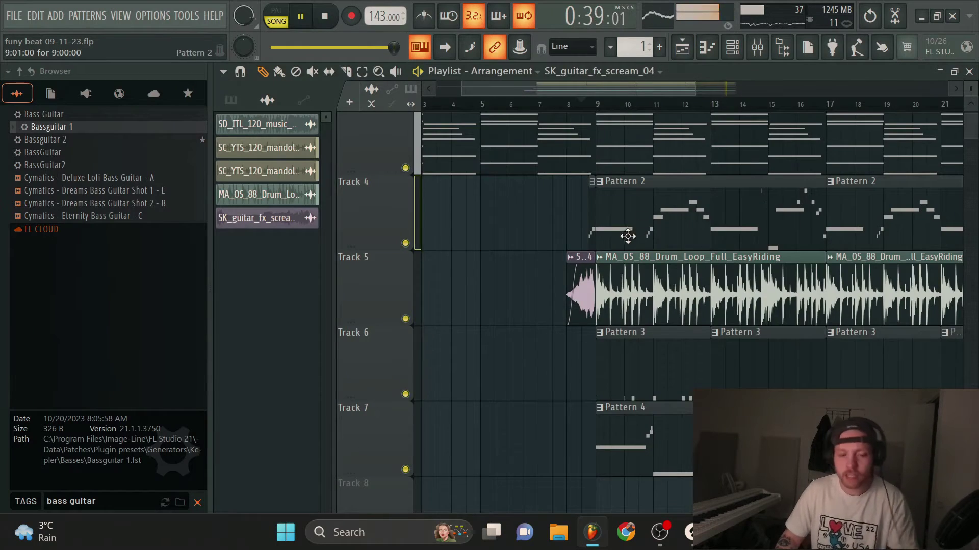
{"action": "scroll", "coordinate": [618, 278], "scroll_direction": "down", "scroll_amount": 3}
{"action": "scroll", "coordinate": [584, 320], "scroll_direction": "up", "scroll_amount": 3}
{"action": "scroll", "coordinate": [586, 313], "scroll_direction": "down", "scroll_amount": 3}
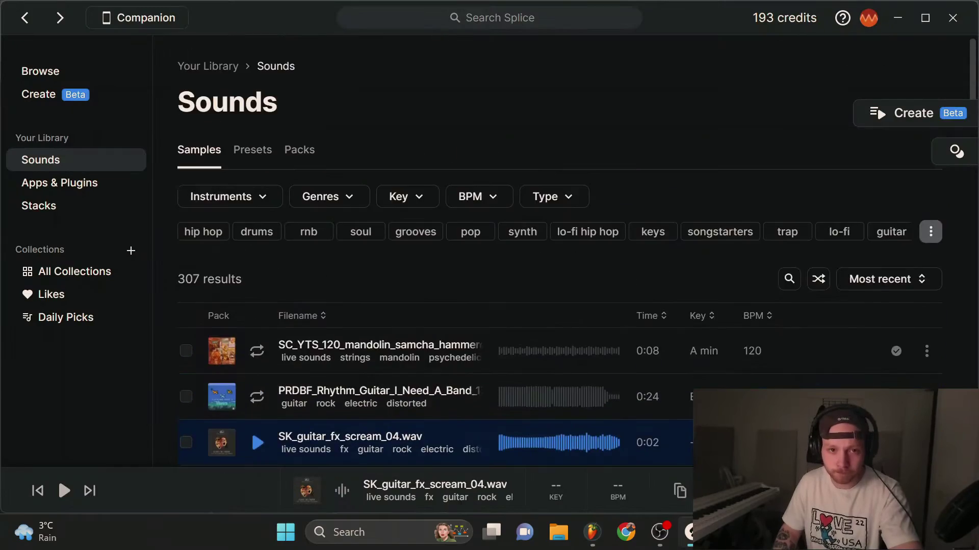
Search Splice for "snare" within the owned library, audition the first few samples and choose SHIBO_snare_splat.wav.
{"action": "key", "text": "Return"}
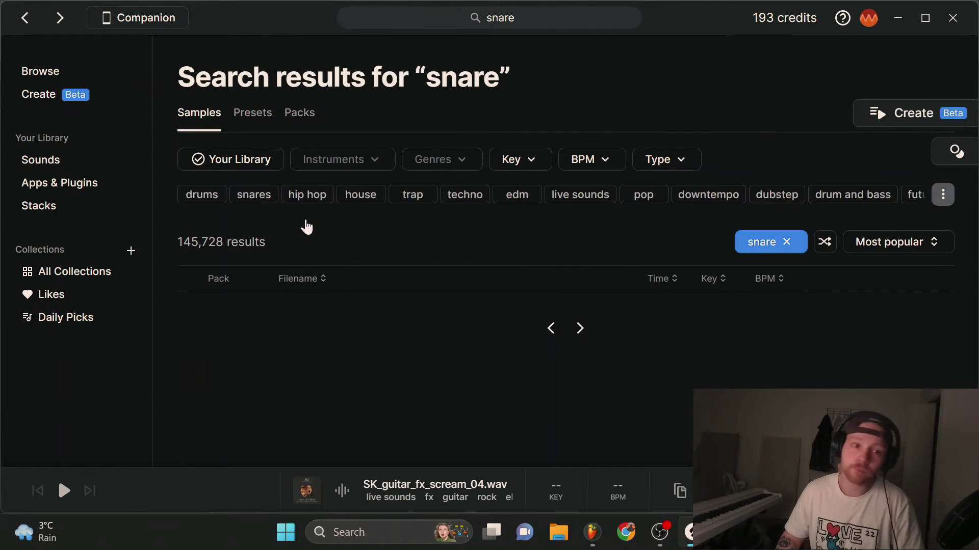
{"action": "left_click", "coordinate": [267, 160]}
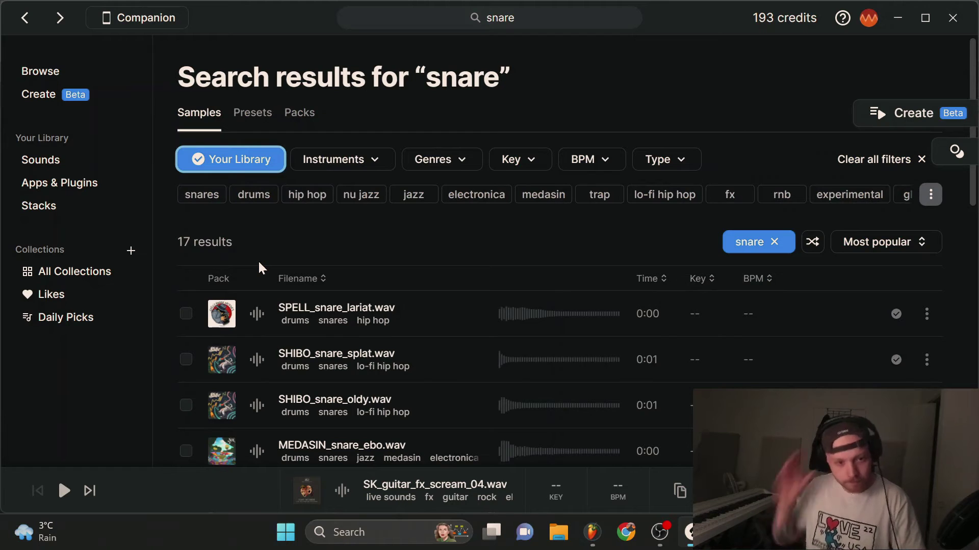
{"action": "left_click", "coordinate": [257, 314]}
{"action": "scroll", "coordinate": [264, 221], "scroll_direction": "down", "scroll_amount": 3}
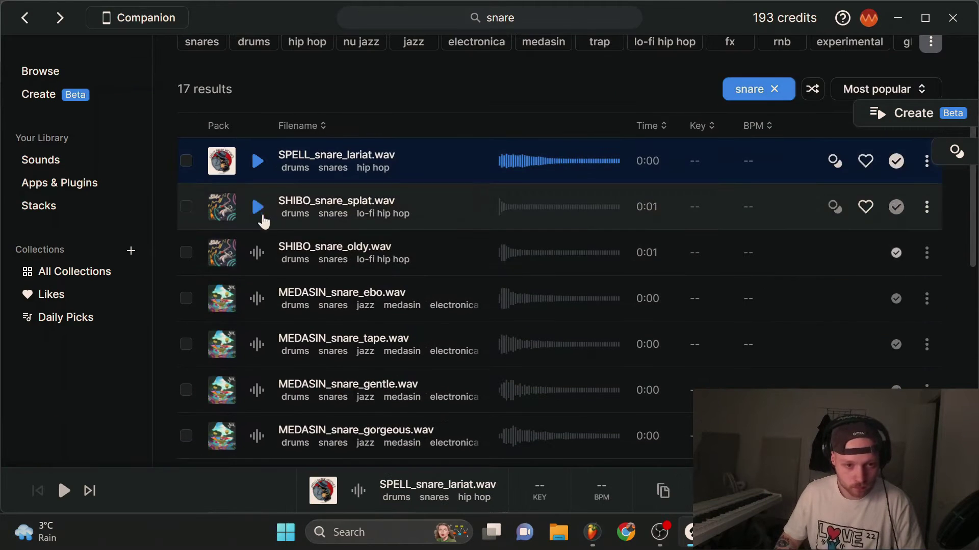
{"action": "left_click", "coordinate": [263, 218]}
{"action": "left_click", "coordinate": [260, 250]}
{"action": "left_click", "coordinate": [267, 209]}
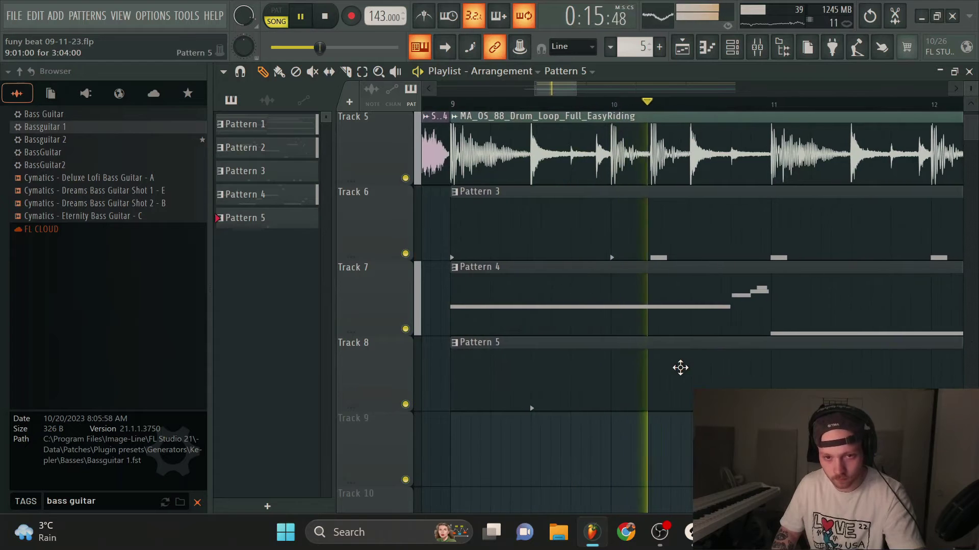
Add a C5 snare hit just before bar 2 of Pattern 5 and repeat the pattern along Track 8 up to bar 25.
{"action": "key", "text": "F7"}
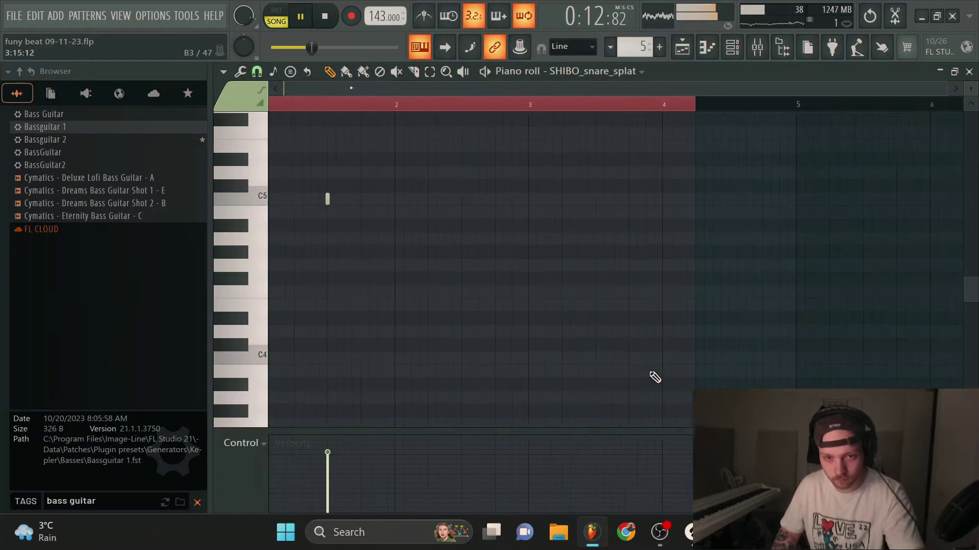
{"action": "scroll", "coordinate": [367, 250], "scroll_direction": "up", "scroll_amount": 2}
{"action": "left_click", "coordinate": [433, 201]}
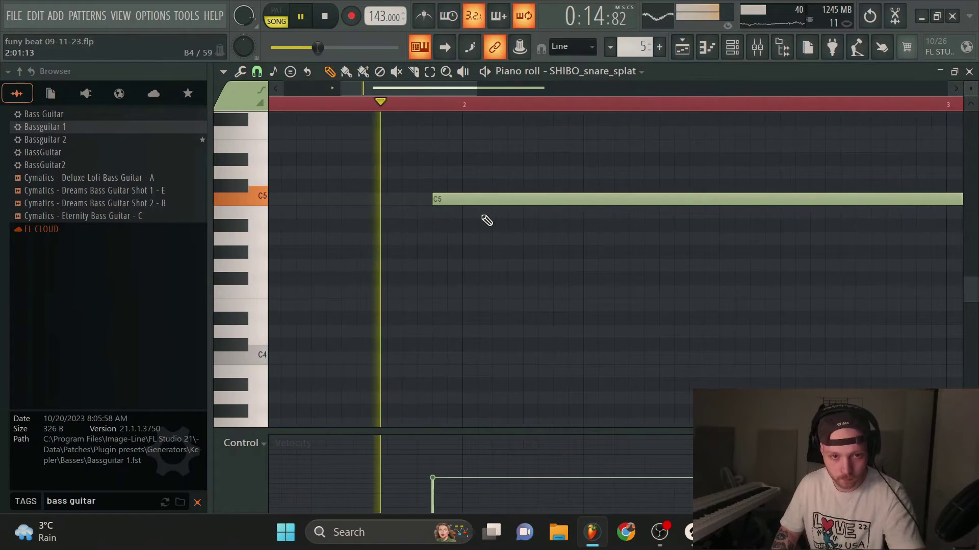
{"action": "scroll", "coordinate": [535, 229], "scroll_direction": "down", "scroll_amount": 2}
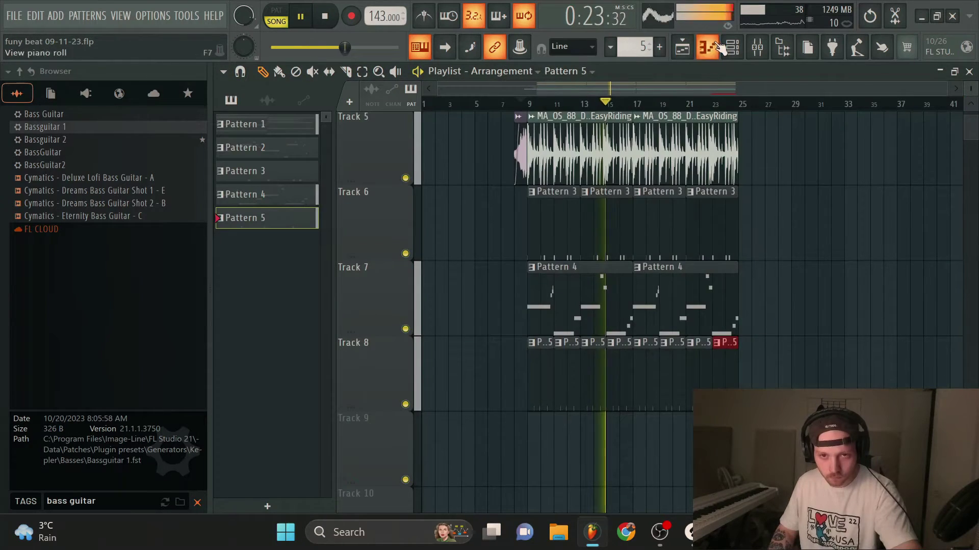
Route the SHIBO_snare_splat channel to mixer track 6 and load Transient Shaper in its first effect slot.
{"action": "key", "text": "F6"}
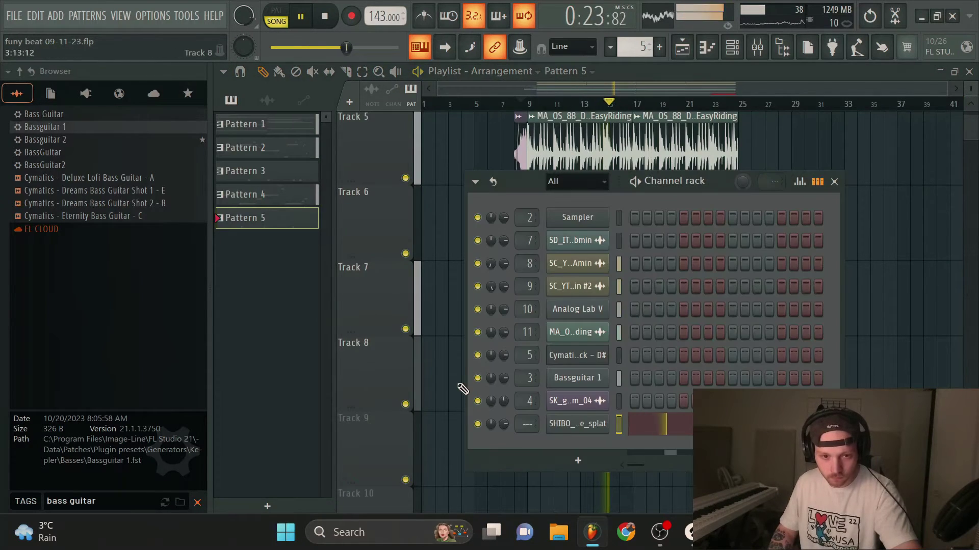
{"action": "left_click", "coordinate": [575, 426]}
{"action": "left_click", "coordinate": [307, 199]}
{"action": "left_click", "coordinate": [532, 240]}
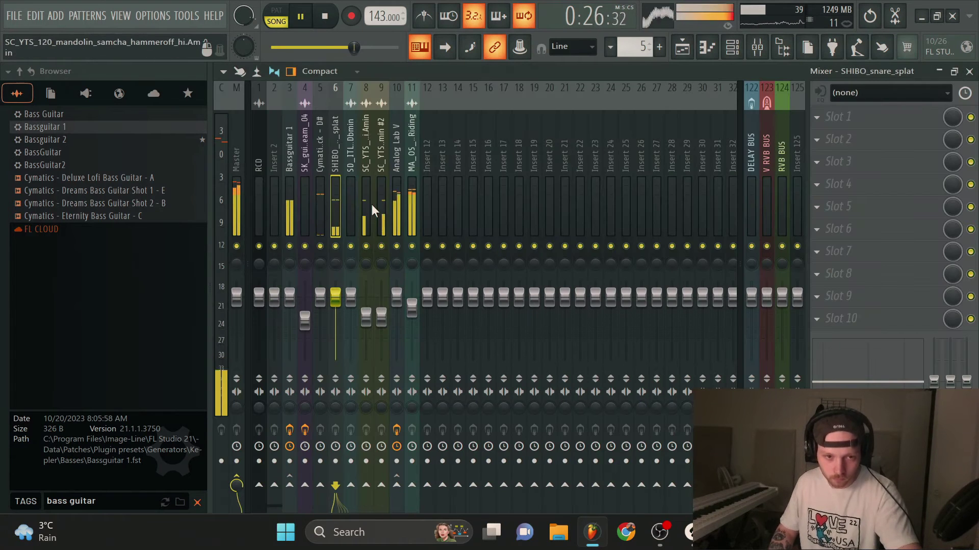
{"action": "left_click", "coordinate": [817, 117]}
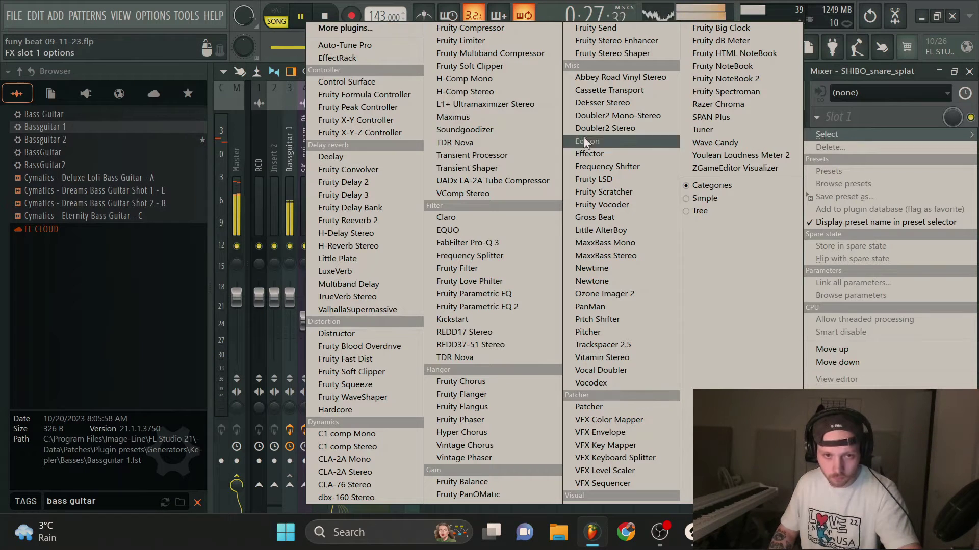
{"action": "left_click", "coordinate": [524, 173]}
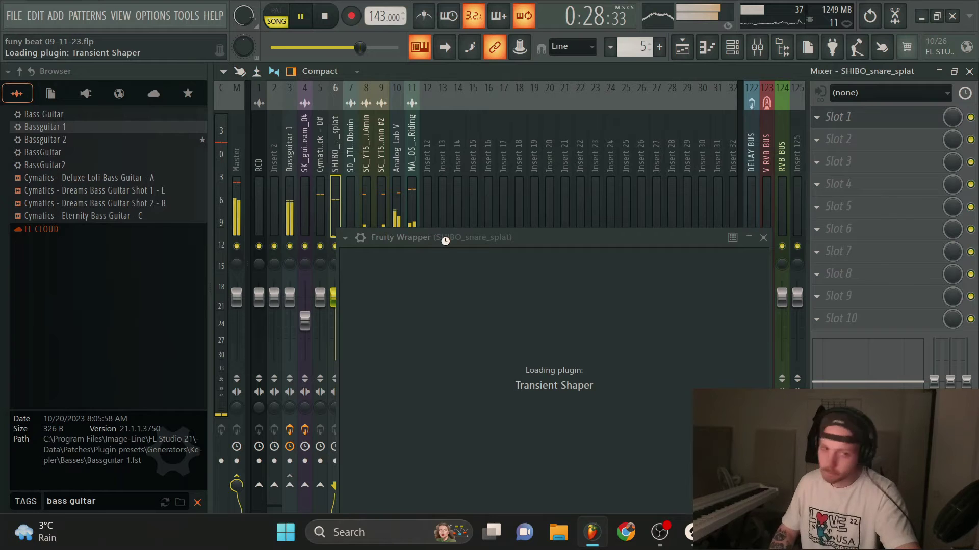
{"action": "left_click_drag", "start_coordinate": [445, 237], "coordinate": [432, 157]}
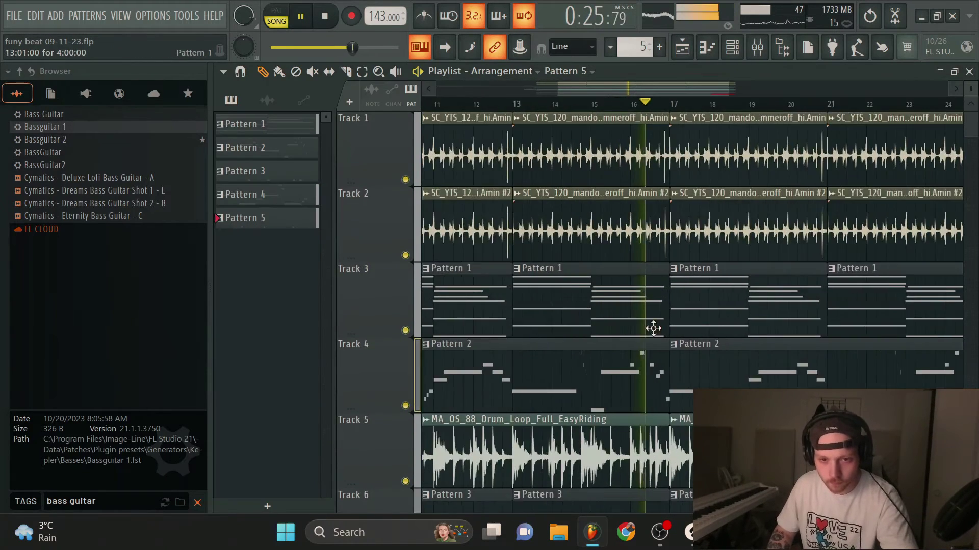
Trim the Pattern 1 clip on Track 3 to end at bar 16 and play the section from 14:11:00.
{"action": "left_click_drag", "start_coordinate": [684, 263], "coordinate": [605, 263]}
{"action": "key", "text": "space"}
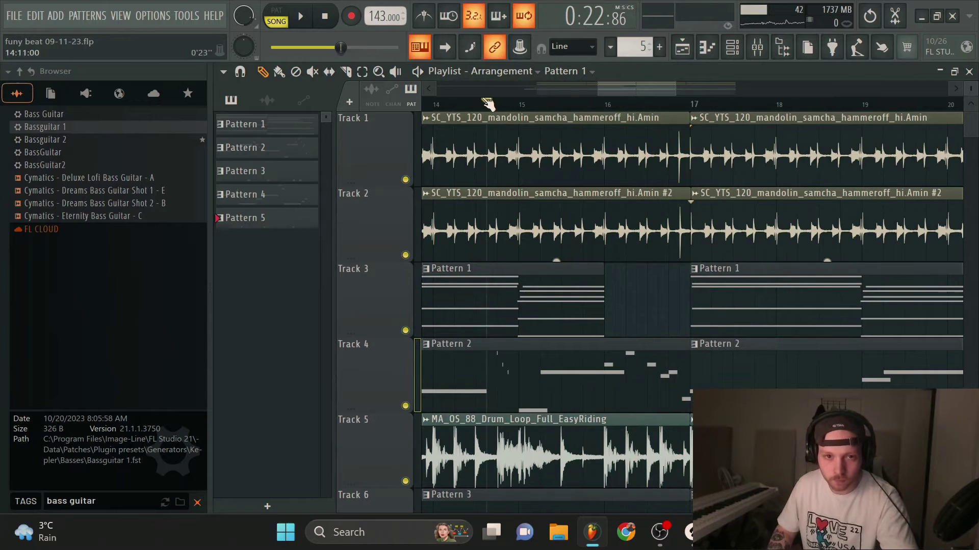
{"action": "left_click_drag", "start_coordinate": [488, 104], "coordinate": [653, 208]}
{"action": "key", "text": "space"}
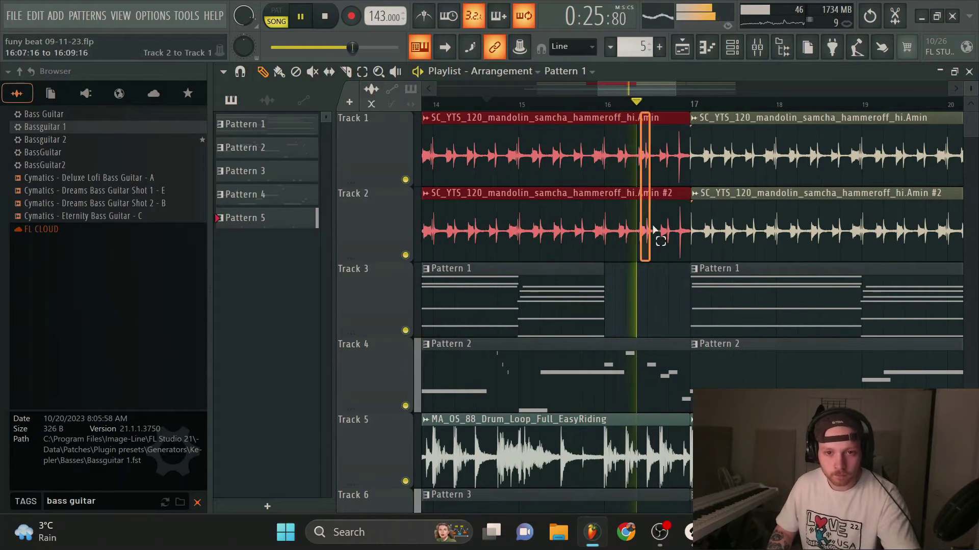
Trim the Pattern 4 clip on Track 7 and the Pattern 3 clip on Track 6 to end at bar 16.
{"action": "left_click", "coordinate": [575, 102]}
{"action": "scroll", "coordinate": [657, 311], "scroll_direction": "down", "scroll_amount": 3}
{"action": "scroll", "coordinate": [657, 311], "scroll_direction": "up", "scroll_amount": 2}
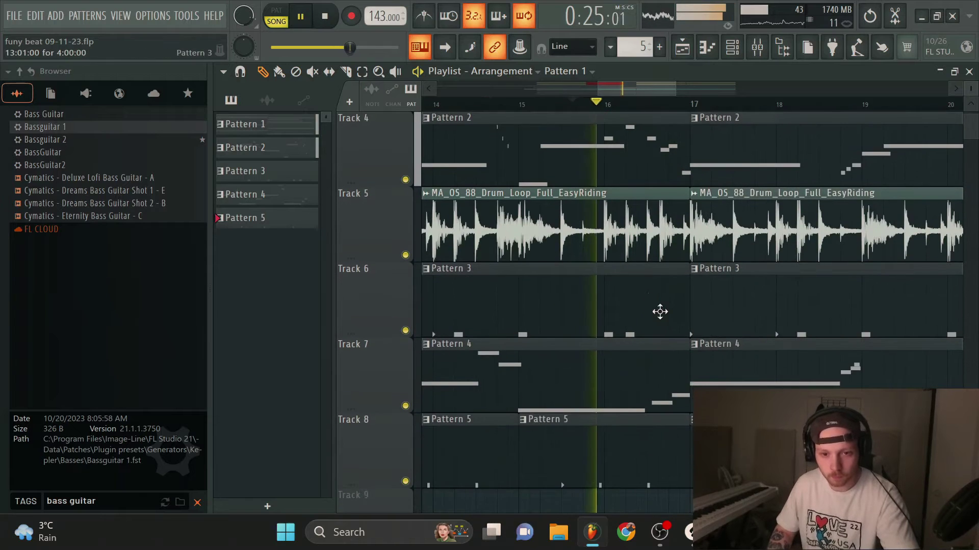
{"action": "left_click_drag", "start_coordinate": [659, 311], "coordinate": [661, 399]}
{"action": "left_click", "coordinate": [692, 363], "text": "ctrl"}
{"action": "left_click_drag", "start_coordinate": [703, 348], "coordinate": [569, 348]}
{"action": "left_click_drag", "start_coordinate": [699, 273], "coordinate": [572, 280]}
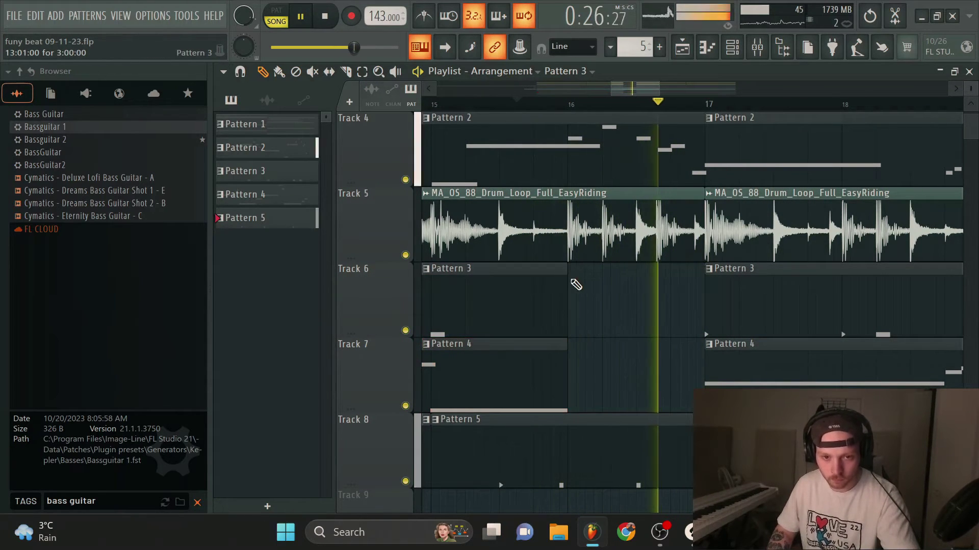
Trim the Track 5 drum loop to end at bar 16 and shorten the Track 8 Pattern 5 clip at bar 15 to 1:14:00.
{"action": "scroll", "coordinate": [624, 310], "scroll_direction": "up", "scroll_amount": 3}
{"action": "key", "text": "space"}
{"action": "left_click_drag", "start_coordinate": [699, 422], "coordinate": [568, 429]}
{"action": "scroll", "coordinate": [568, 431], "scroll_direction": "down", "scroll_amount": 3}
{"action": "scroll", "coordinate": [586, 380], "scroll_direction": "down", "scroll_amount": 4}
{"action": "scroll", "coordinate": [567, 367], "scroll_direction": "up", "scroll_amount": 3}
{"action": "scroll", "coordinate": [568, 367], "scroll_direction": "down", "scroll_amount": 1}
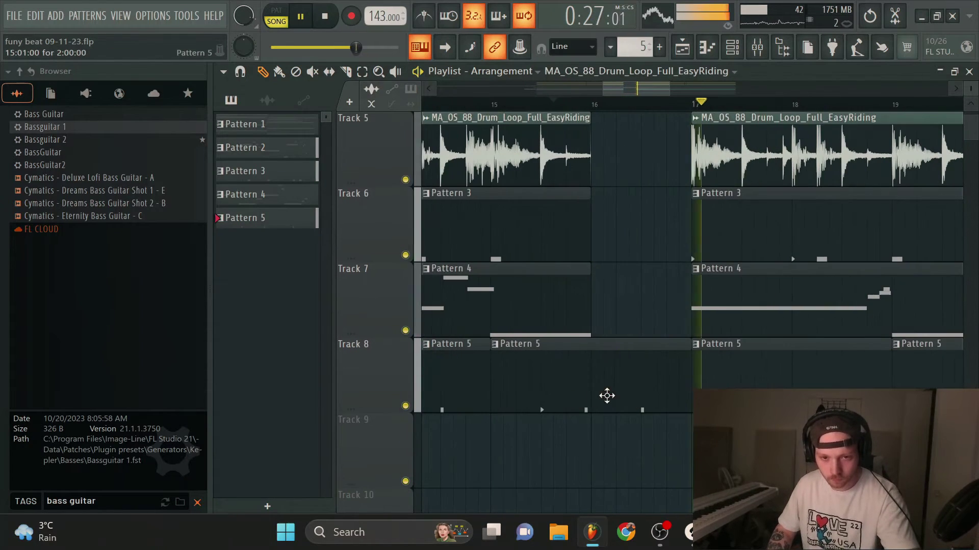
{"action": "left_click_drag", "start_coordinate": [668, 343], "coordinate": [647, 339]}
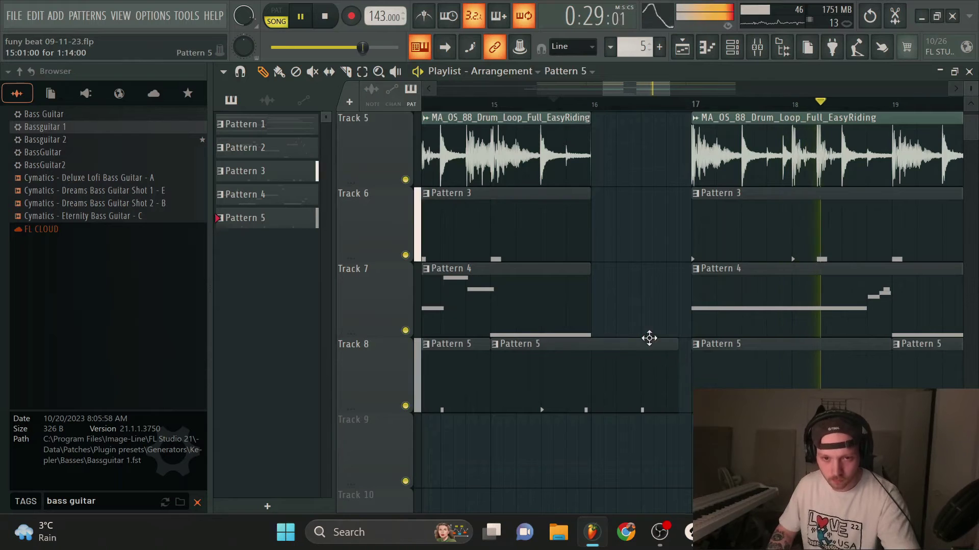
Slice a drum hit out of the Track 5 drum loop in bar 15 and place a copy in the gap in bar 16.
{"action": "scroll", "coordinate": [623, 291], "scroll_direction": "up", "scroll_amount": 2}
{"action": "scroll", "coordinate": [453, 142], "scroll_direction": "up", "scroll_amount": 2}
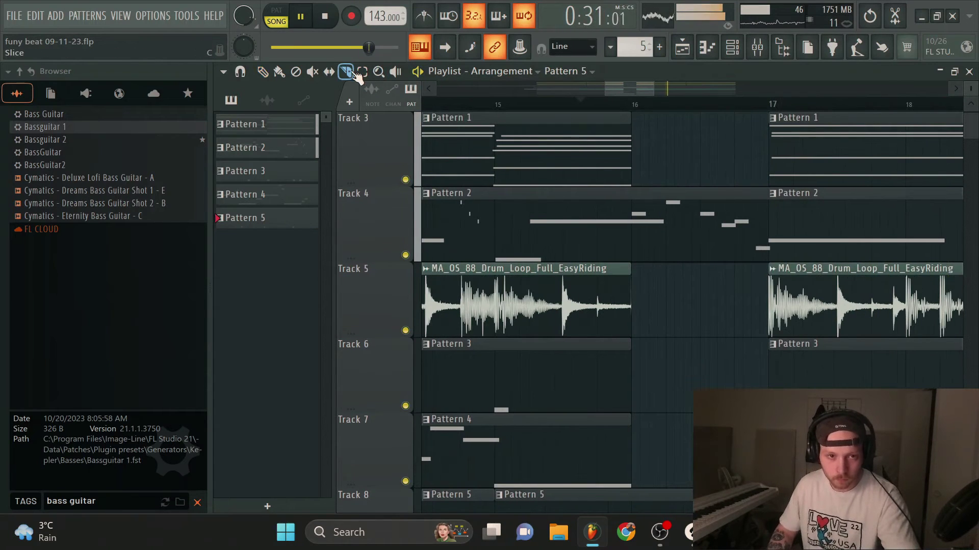
{"action": "scroll", "coordinate": [547, 278], "scroll_direction": "up", "scroll_amount": 2}
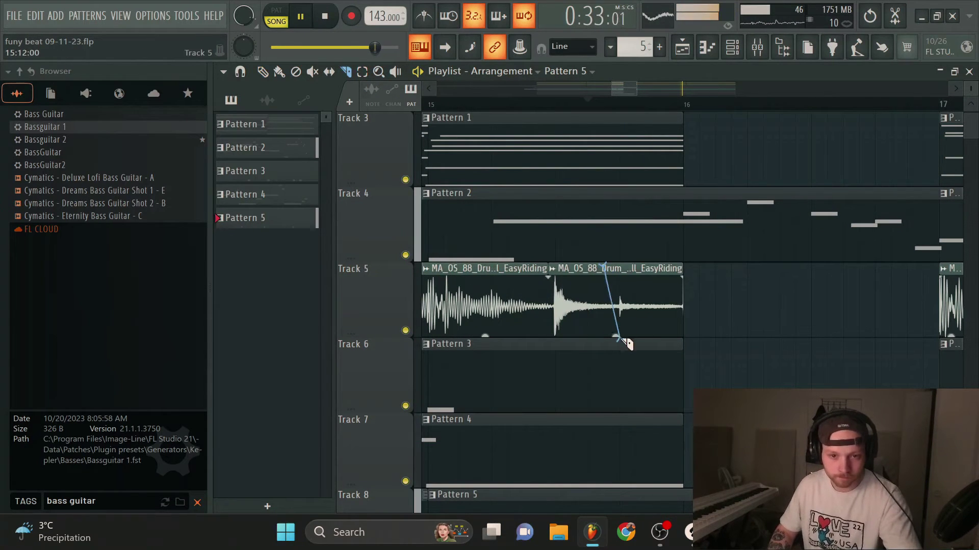
{"action": "left_click_drag", "start_coordinate": [562, 302], "coordinate": [826, 297]}
{"action": "scroll", "coordinate": [825, 297], "scroll_direction": "up", "scroll_amount": 2}
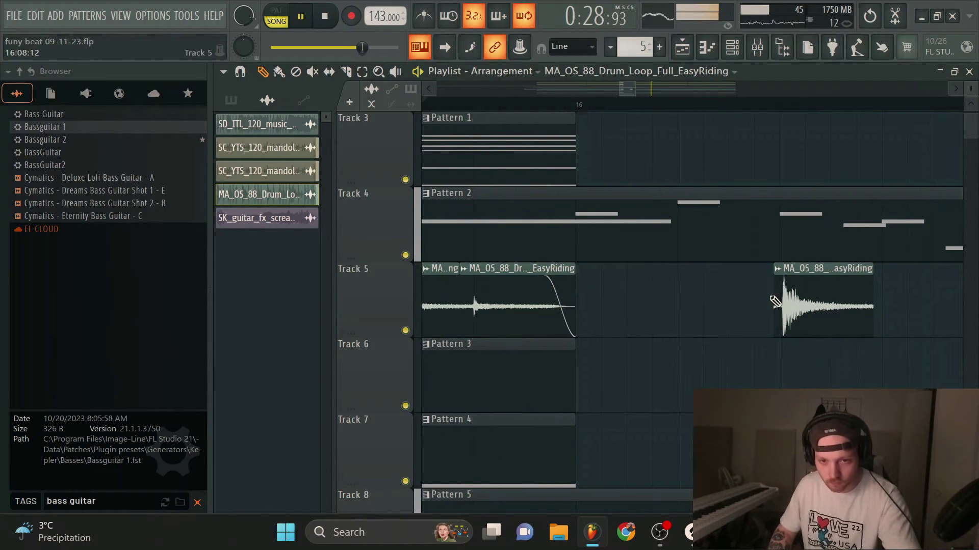
Adjust the fades at the start and end of the bar 16 drum hit on Track 5 and listen to the transition into bar 17.
{"action": "left_click_drag", "start_coordinate": [778, 280], "coordinate": [784, 280]}
{"action": "key", "text": "space"}
{"action": "key", "text": "space"}
{"action": "key", "text": "space"}
{"action": "key", "text": "space"}
{"action": "mouse_move", "coordinate": [871, 279]}
{"action": "left_mouse_down"}
{"action": "mouse_move", "coordinate": [862, 279]}
{"action": "mouse_move", "coordinate": [877, 270]}
{"action": "left_mouse_up"}
{"action": "scroll", "coordinate": [872, 306], "scroll_direction": "down", "scroll_amount": 5}
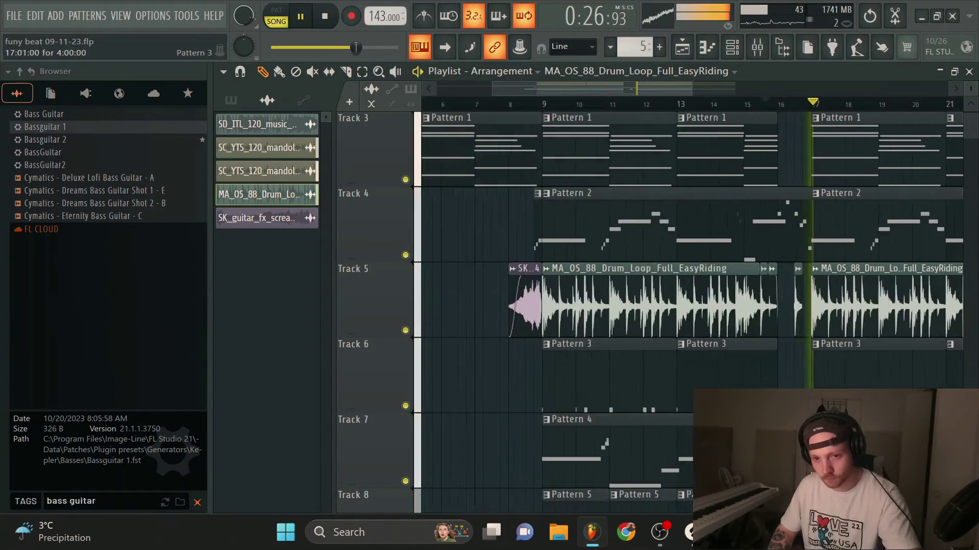
{"action": "scroll", "coordinate": [753, 380], "scroll_direction": "down", "scroll_amount": 2}
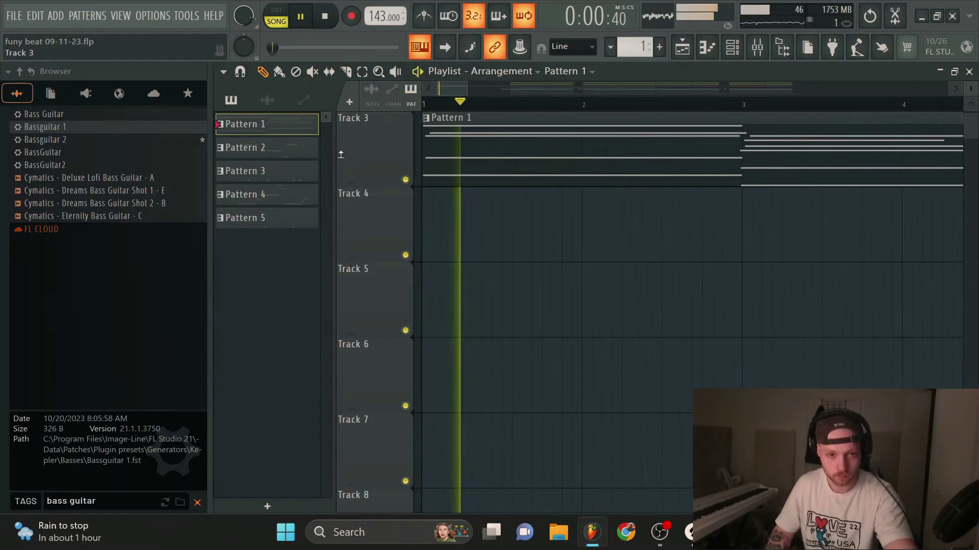
Add A#5, D#5 and F#5 melody notes to the Analog Lab V chords in Pattern 1.
{"action": "key", "text": "F7"}
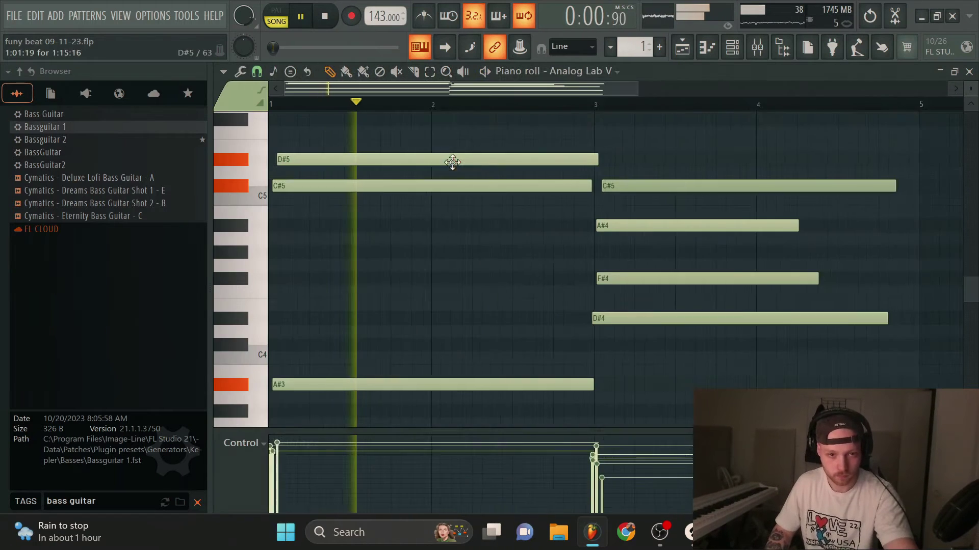
{"action": "scroll", "coordinate": [277, 200], "scroll_direction": "down", "scroll_amount": 2}
{"action": "scroll", "coordinate": [278, 200], "scroll_direction": "up", "scroll_amount": 3}
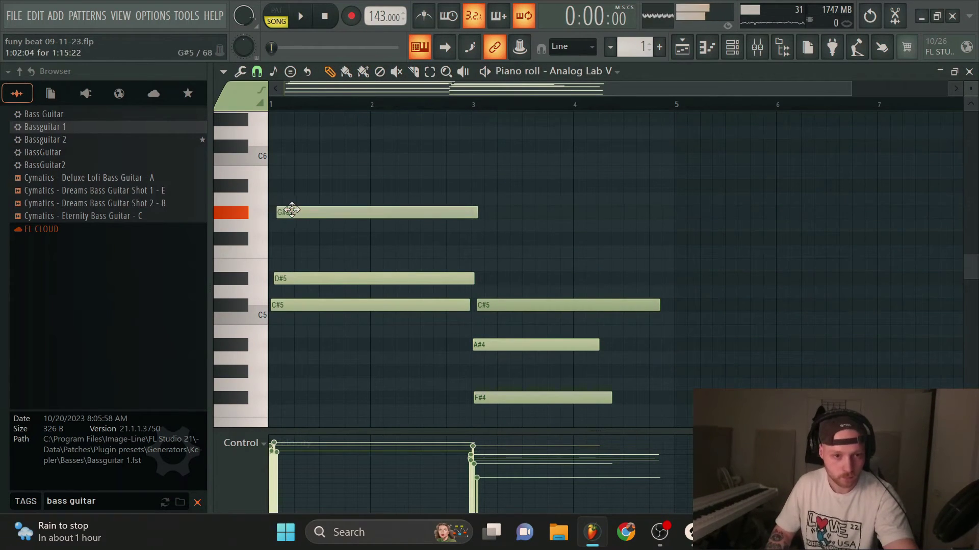
{"action": "key", "text": "space"}
{"action": "scroll", "coordinate": [323, 227], "scroll_direction": "down", "scroll_amount": 4}
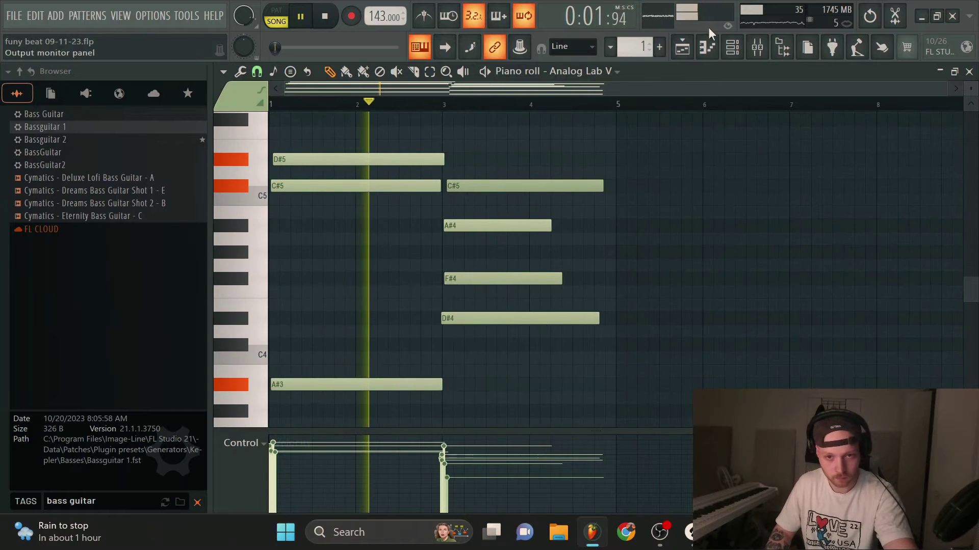
{"action": "scroll", "coordinate": [389, 179], "scroll_direction": "up", "scroll_amount": 2}
{"action": "key", "text": "space"}
{"action": "scroll", "coordinate": [434, 186], "scroll_direction": "up", "scroll_amount": 3}
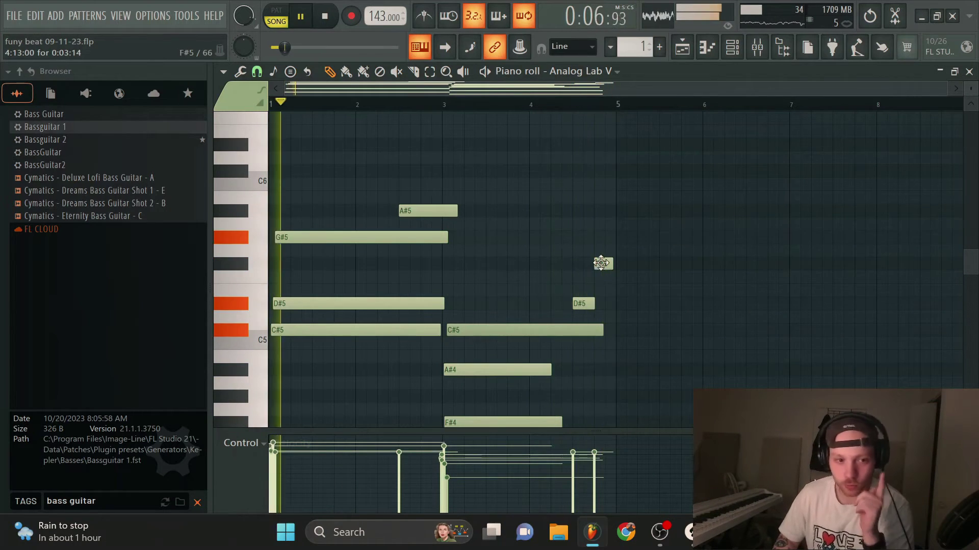
Move the start of the Track 7 Pattern 4 clip at bar 25 to 25:03:00 in the playlist.
{"action": "left_click", "coordinate": [682, 48]}
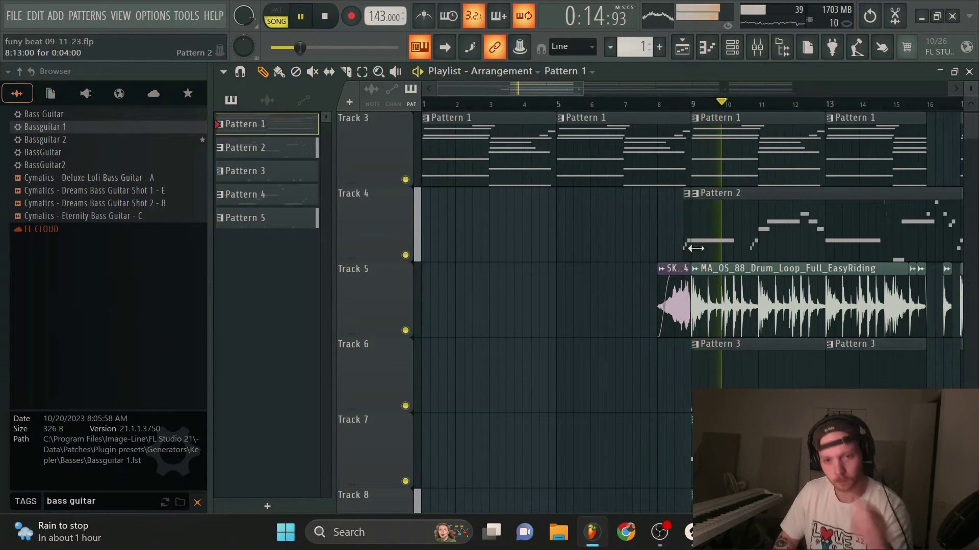
{"action": "scroll", "coordinate": [740, 216], "scroll_direction": "right", "scroll_amount": 8}
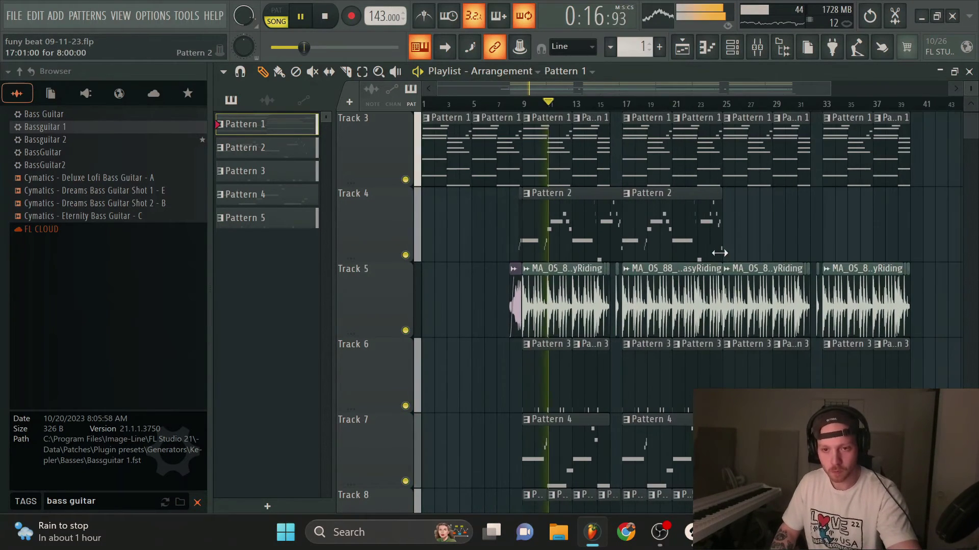
{"action": "scroll", "coordinate": [622, 136], "scroll_direction": "up", "scroll_amount": 3}
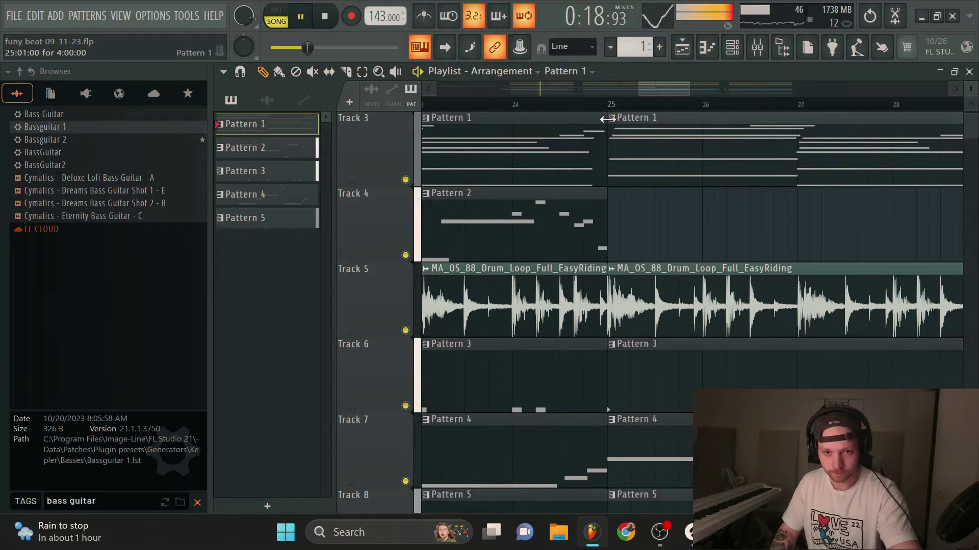
{"action": "scroll", "coordinate": [612, 206], "scroll_direction": "down", "scroll_amount": 3}
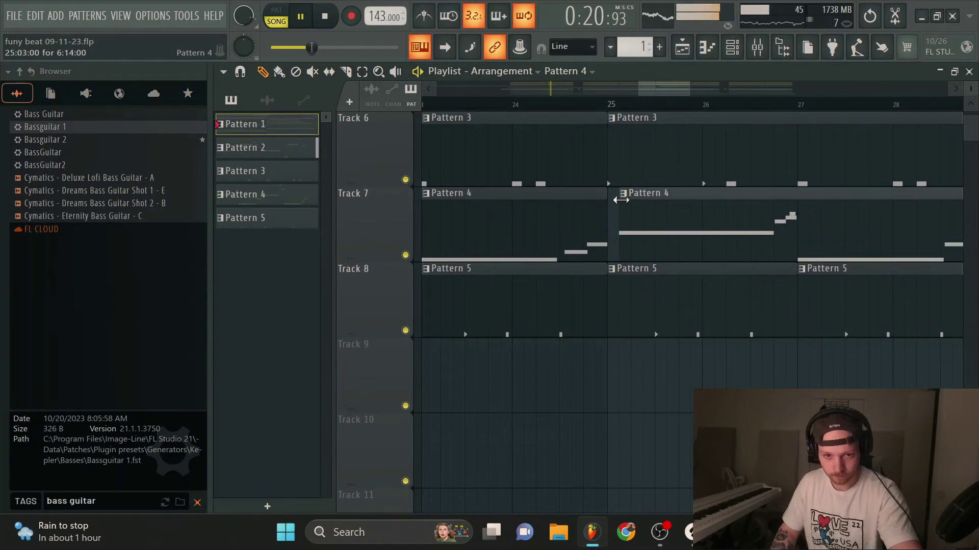
{"action": "scroll", "coordinate": [665, 205], "scroll_direction": "down", "scroll_amount": 4}
Lower the volume of both mandolin tracks together in the mixer.
{"action": "left_click", "coordinate": [759, 47]}
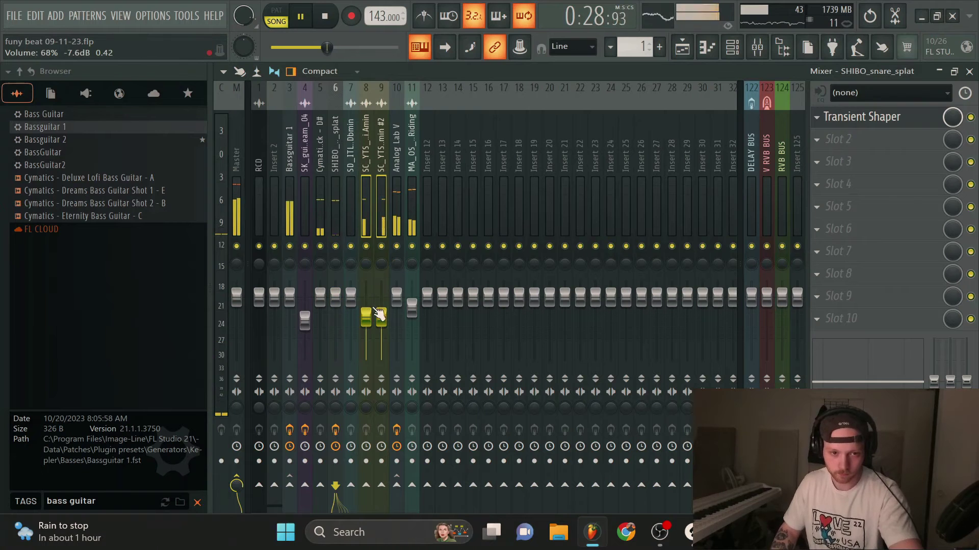
{"action": "left_click_drag", "start_coordinate": [379, 313], "coordinate": [381, 334]}
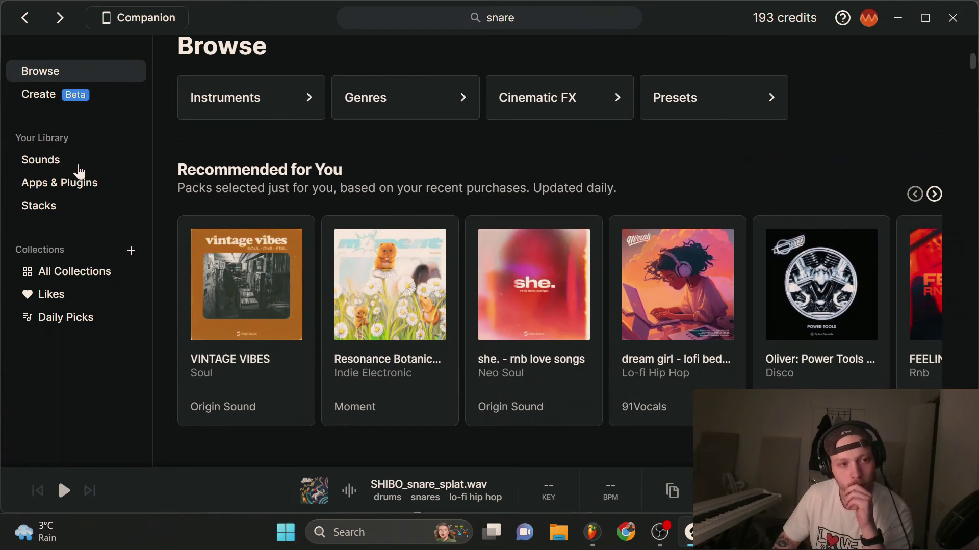
Audition the percussion loop, synth one-shots and BULLYFINGER glitch one-shots among the owned samples in the Splice library.
{"action": "left_click", "coordinate": [77, 162]}
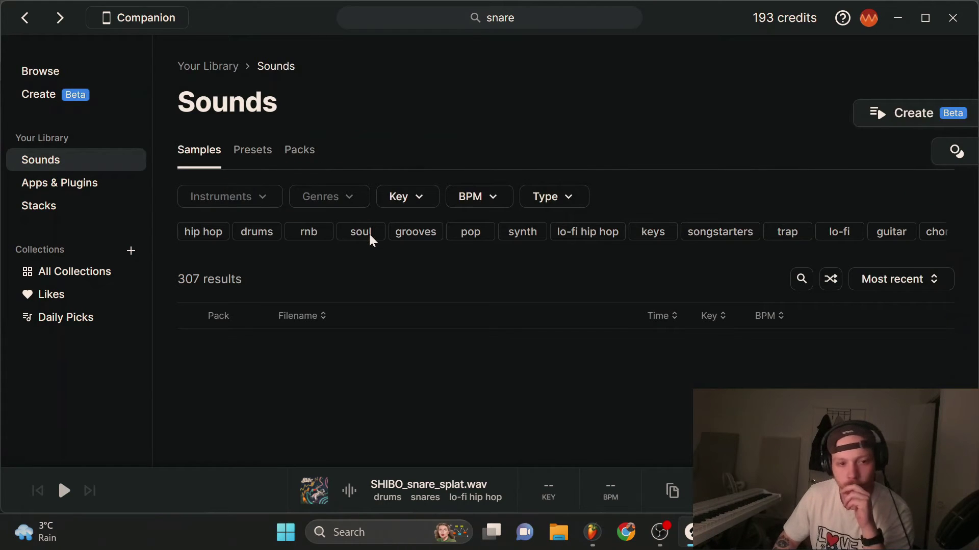
{"action": "scroll", "coordinate": [386, 286], "scroll_direction": "down", "scroll_amount": 6}
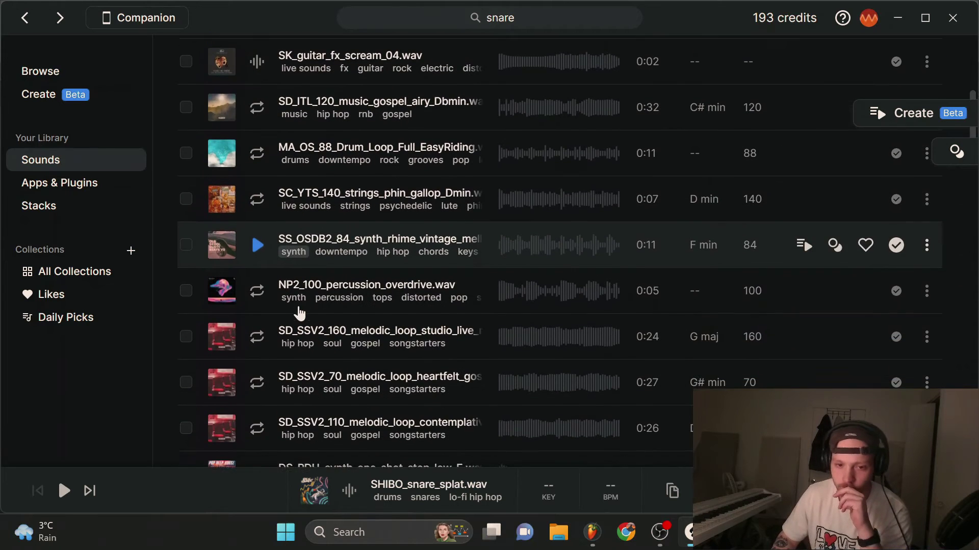
{"action": "scroll", "coordinate": [275, 265], "scroll_direction": "down", "scroll_amount": 2}
{"action": "left_click", "coordinate": [259, 219]}
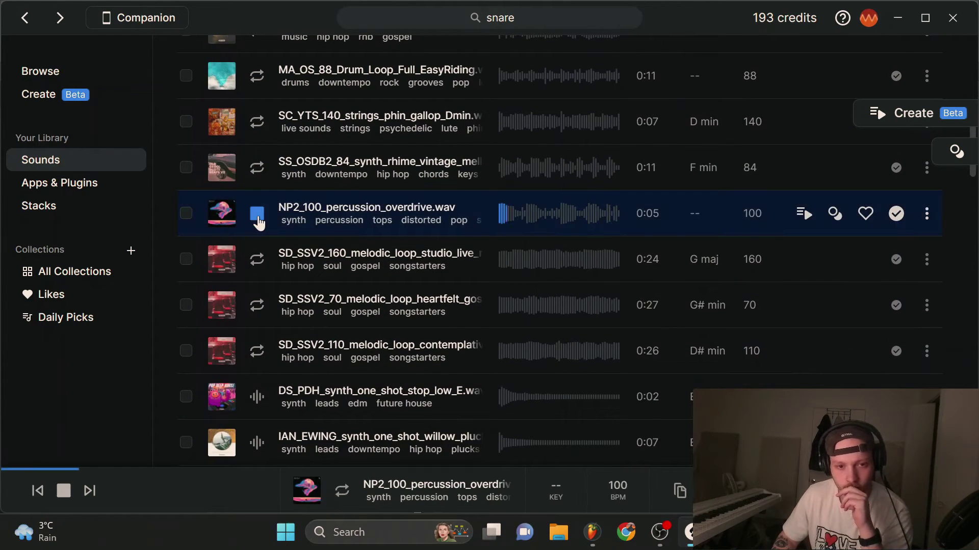
{"action": "left_click", "coordinate": [257, 396]}
{"action": "scroll", "coordinate": [262, 367], "scroll_direction": "down", "scroll_amount": 3}
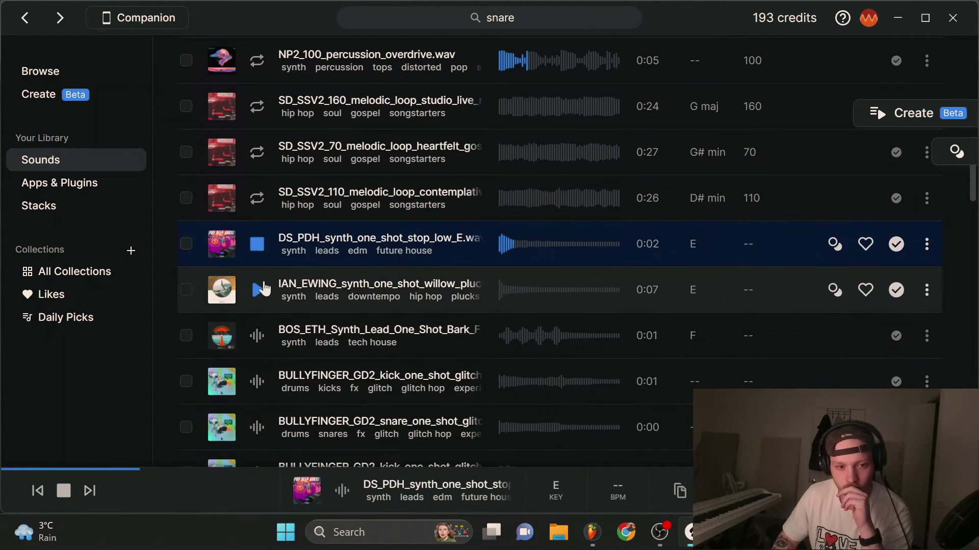
{"action": "left_click", "coordinate": [257, 335]}
{"action": "scroll", "coordinate": [258, 306], "scroll_direction": "down", "scroll_amount": 3}
{"action": "key", "text": "Down"}
{"action": "left_click", "coordinate": [258, 275]}
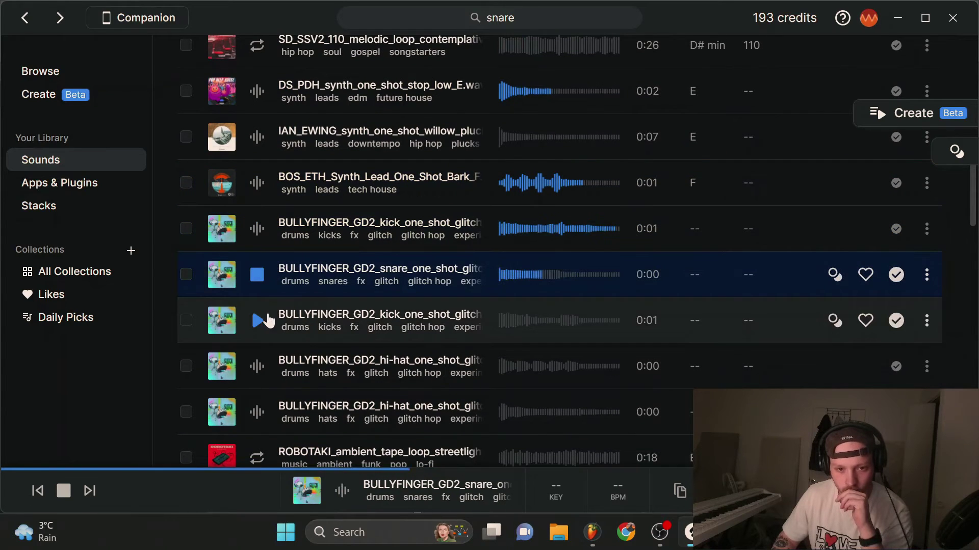
Bring the BULLYFINGER glitch ghost zap snare from Splice into the FL Studio playlist, placing it on Track 8 at 8:05:00.
{"action": "left_click_drag", "start_coordinate": [265, 279], "coordinate": [594, 518]}
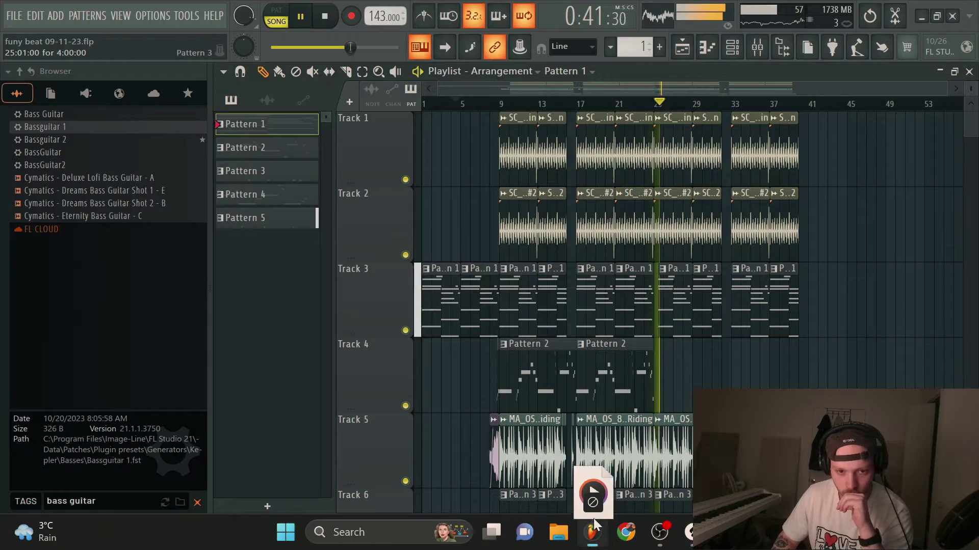
{"action": "left_click_drag", "start_coordinate": [611, 385], "coordinate": [752, 507]}
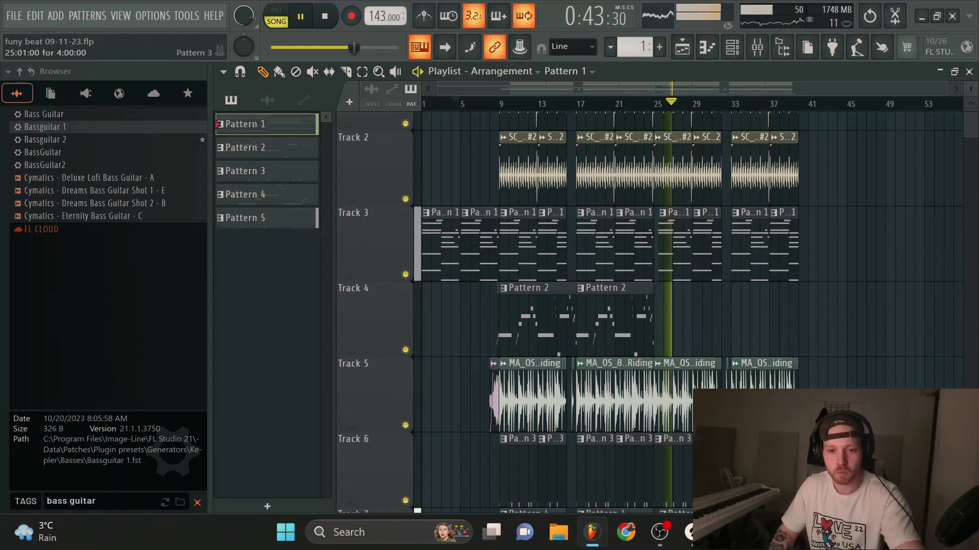
{"action": "left_click_drag", "start_coordinate": [686, 545], "coordinate": [448, 437]}
{"action": "scroll", "coordinate": [459, 356], "scroll_direction": "down", "scroll_amount": 3}
{"action": "scroll", "coordinate": [467, 258], "scroll_direction": "up", "scroll_amount": 5}
{"action": "key", "text": "space"}
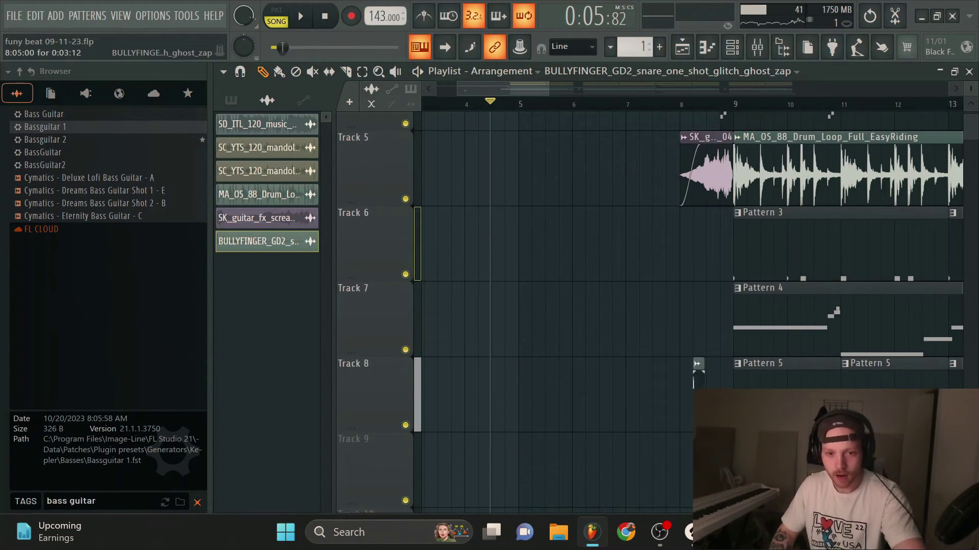
Move the ghost zap snare clip to the start of bar 9 on Track 9 while playing the drop.
{"action": "left_click", "coordinate": [737, 108]}
{"action": "key", "text": "space"}
{"action": "scroll", "coordinate": [764, 319], "scroll_direction": "up", "scroll_amount": 4}
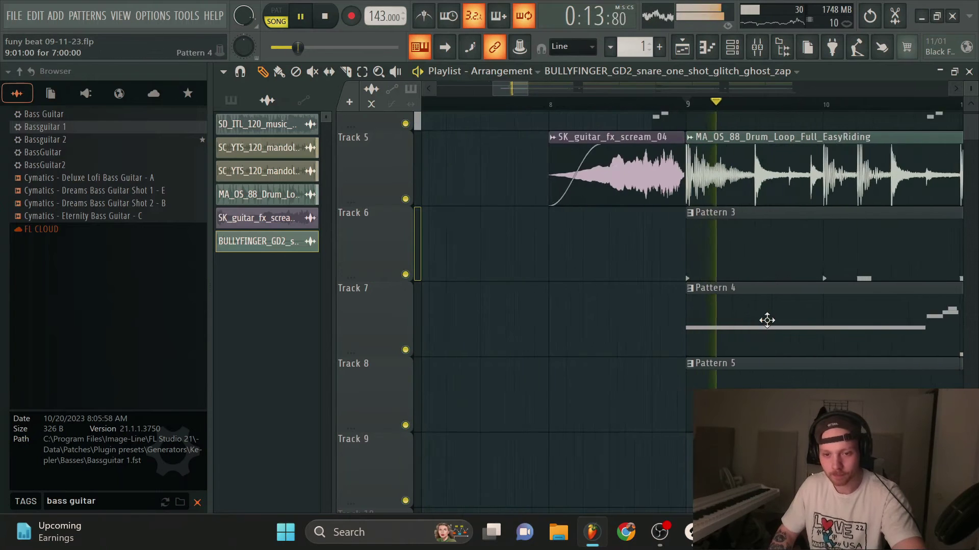
{"action": "scroll", "coordinate": [713, 448], "scroll_direction": "down", "scroll_amount": 2}
{"action": "scroll", "coordinate": [726, 461], "scroll_direction": "up", "scroll_amount": 4}
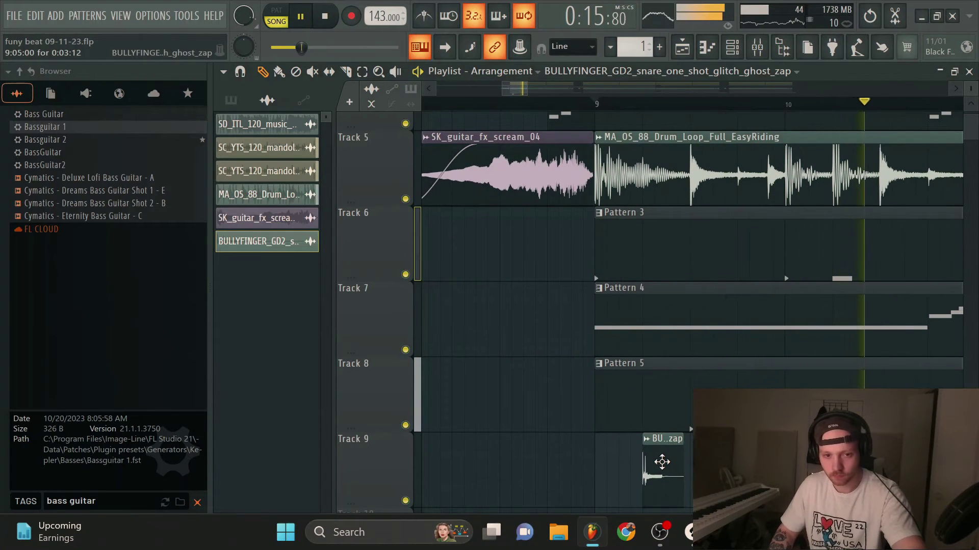
{"action": "left_click_drag", "start_coordinate": [665, 461], "coordinate": [622, 461]}
Open the ghost zap snare's channel settings from its Track 9 clip and lower its volume.
{"action": "scroll", "coordinate": [631, 454], "scroll_direction": "down", "scroll_amount": 3}
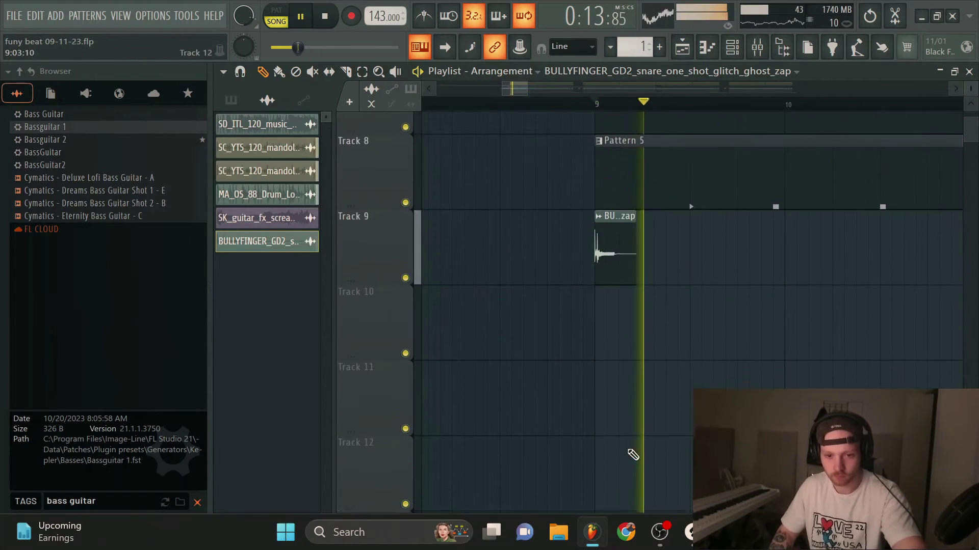
{"action": "double_click", "coordinate": [619, 230]}
{"action": "key", "text": "space"}
{"action": "left_click_drag", "start_coordinate": [519, 252], "coordinate": [531, 502]}
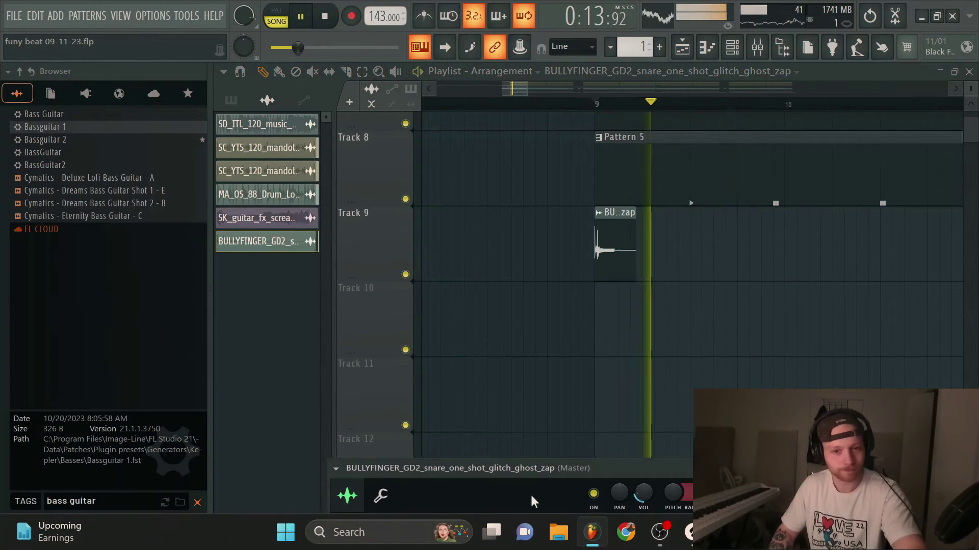
{"action": "scroll", "coordinate": [604, 237], "scroll_direction": "down", "scroll_amount": 3}
Add the BULLYFINGER_GD2_kick_one_shot_glitch_juicy sample from Splice to the FL Studio playlist on Track 11 at 9:11:00.
{"action": "key", "text": "alt+Tab"}
{"action": "left_click", "coordinate": [258, 167]}
{"action": "left_click_drag", "start_coordinate": [558, 532], "coordinate": [707, 360]}
{"action": "scroll", "coordinate": [662, 374], "scroll_direction": "down", "scroll_amount": 2}
{"action": "scroll", "coordinate": [647, 412], "scroll_direction": "up", "scroll_amount": 2}
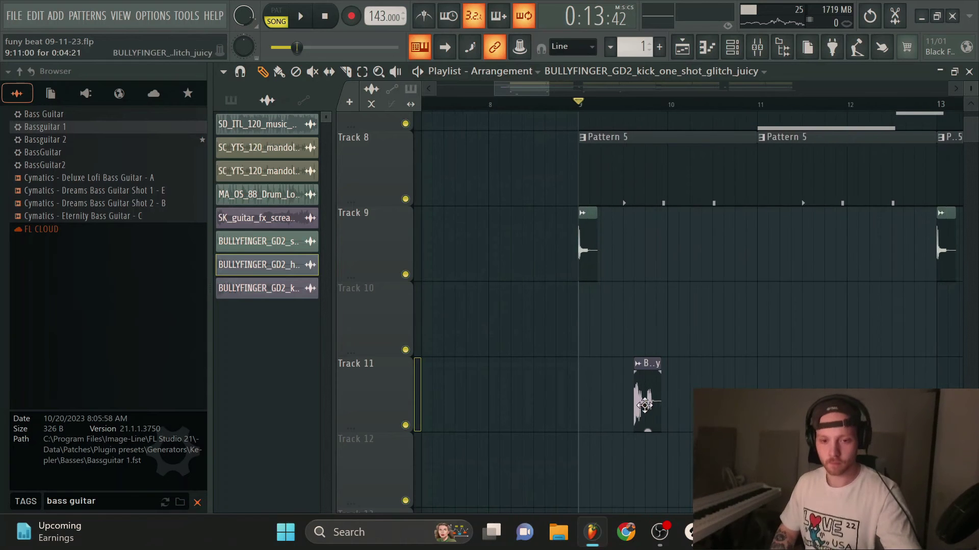
{"action": "key", "text": "space"}
Move the glitch juicy kick clip on Track 11 to just before bar 13 and listen to the transition.
{"action": "left_click_drag", "start_coordinate": [647, 411], "coordinate": [926, 410]}
{"action": "scroll", "coordinate": [927, 408], "scroll_direction": "up", "scroll_amount": 2}
{"action": "left_click", "coordinate": [873, 106]}
{"action": "scroll", "coordinate": [895, 316], "scroll_direction": "down", "scroll_amount": 3}
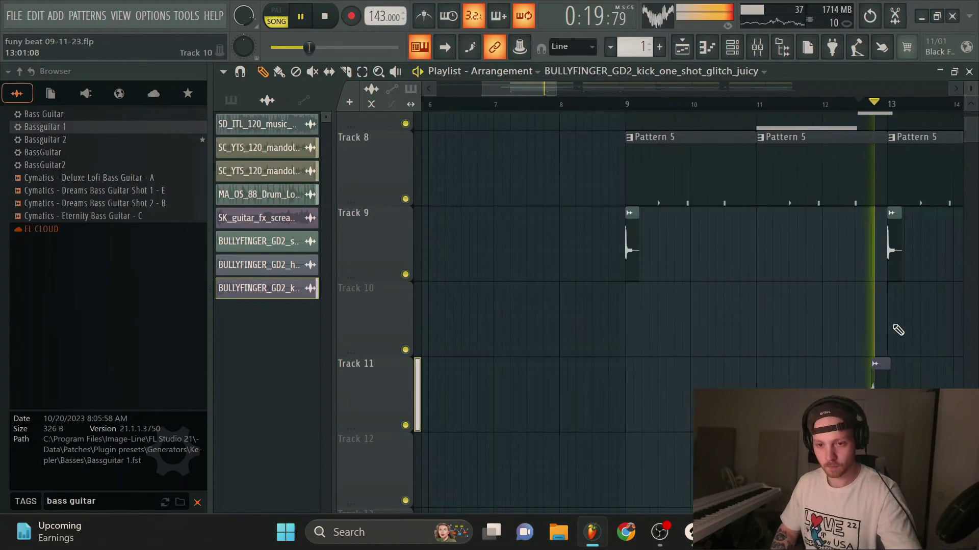
{"action": "scroll", "coordinate": [902, 358], "scroll_direction": "up", "scroll_amount": 4}
Open the glitch juicy kick's channel settings and lower its volume.
{"action": "double_click", "coordinate": [832, 382]}
{"action": "left_click_drag", "start_coordinate": [668, 265], "coordinate": [664, 378]}
{"action": "scroll", "coordinate": [527, 357], "scroll_direction": "down", "scroll_amount": 2}
{"action": "scroll", "coordinate": [698, 301], "scroll_direction": "down", "scroll_amount": 2}
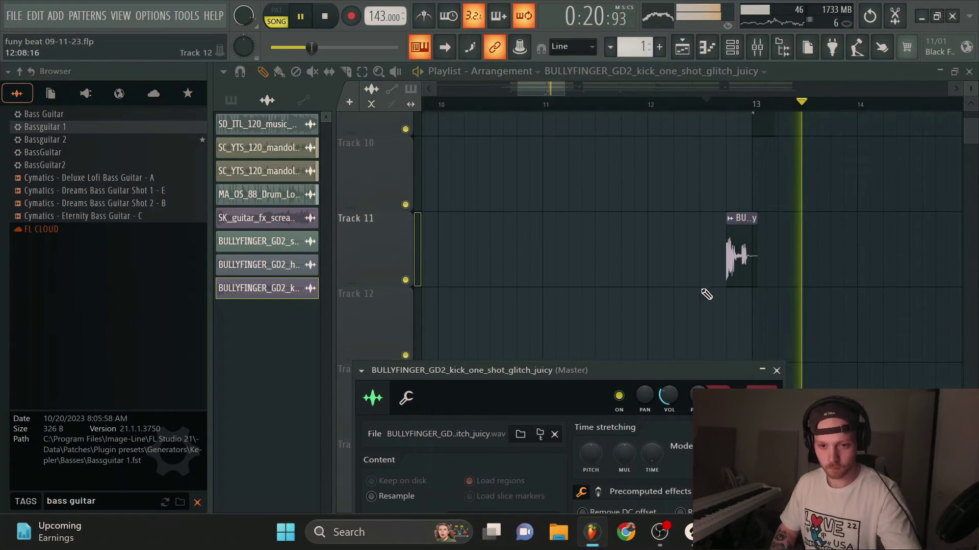
Place a second glitch juicy kick clip on Track 11 just before bar 17.
{"action": "scroll", "coordinate": [739, 244], "scroll_direction": "up", "scroll_amount": 2}
{"action": "left_click", "coordinate": [744, 240]}
{"action": "left_click", "coordinate": [956, 242]}
{"action": "scroll", "coordinate": [785, 250], "scroll_direction": "down", "scroll_amount": 5}
{"action": "scroll", "coordinate": [714, 276], "scroll_direction": "up", "scroll_amount": 4}
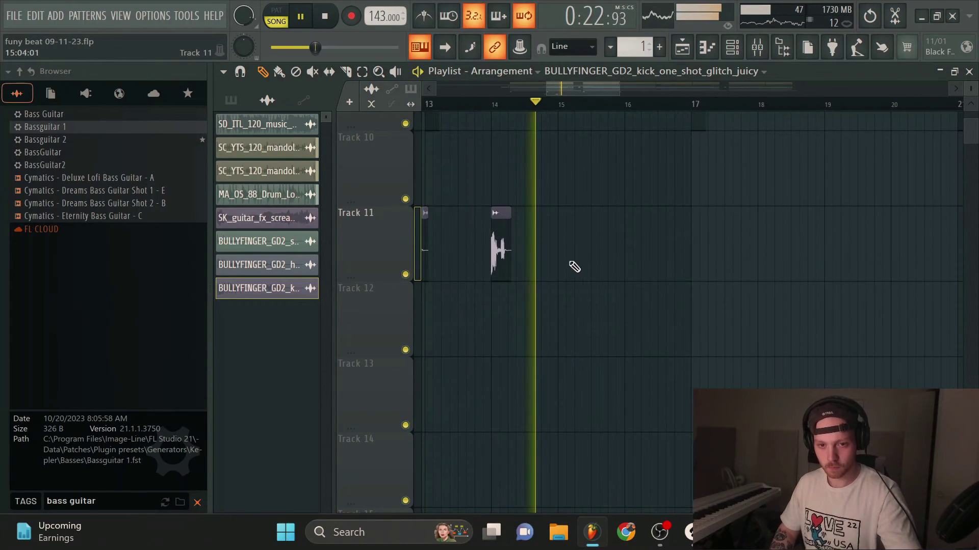
{"action": "left_click_drag", "start_coordinate": [505, 245], "coordinate": [680, 243]}
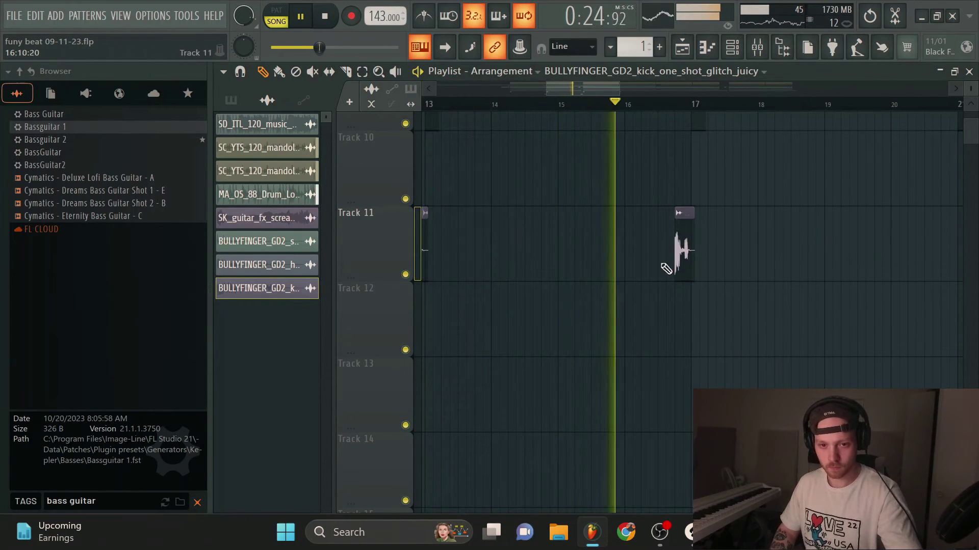
Set the glitch juicy kick's pitch shift to +300 cents and listen to its hits before bars 13 and 17.
{"action": "double_click", "coordinate": [680, 243]}
{"action": "scroll", "coordinate": [680, 243], "scroll_direction": "down", "scroll_amount": 1}
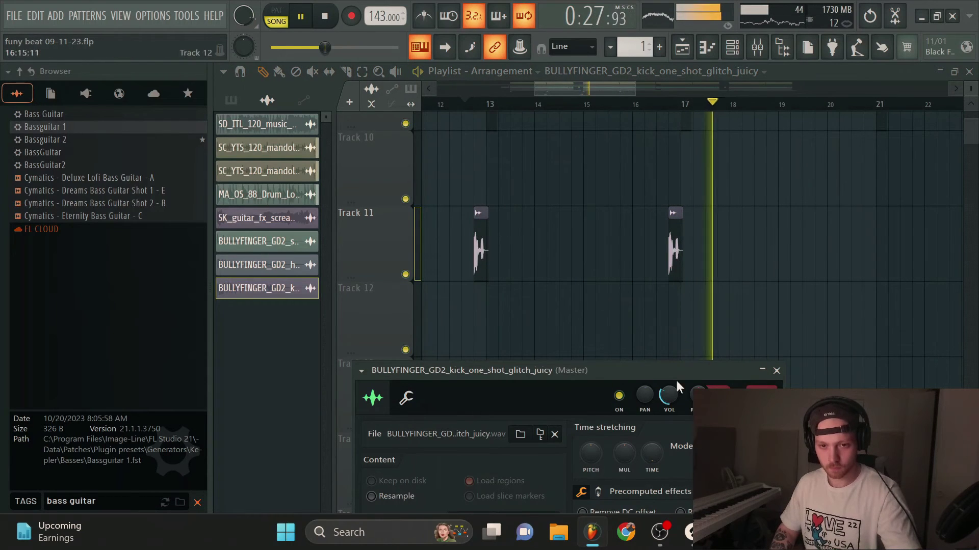
{"action": "key", "text": "space"}
{"action": "key", "text": "space"}
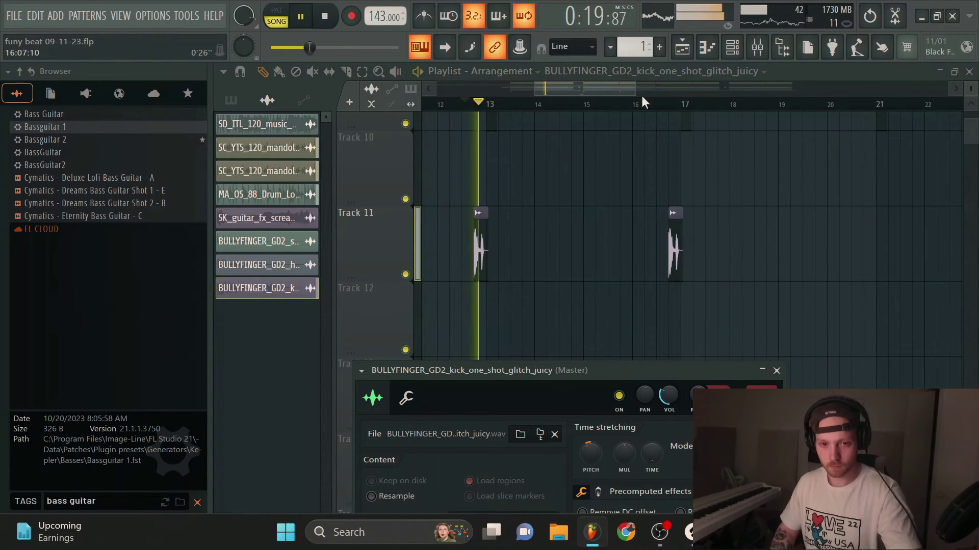
{"action": "scroll", "coordinate": [526, 293], "scroll_direction": "up", "scroll_amount": 2}
{"action": "scroll", "coordinate": [602, 351], "scroll_direction": "down", "scroll_amount": 1}
{"action": "mouse_move", "coordinate": [590, 453]}
{"action": "left_mouse_down"}
{"action": "mouse_move", "coordinate": [590, 484]}
{"action": "mouse_move", "coordinate": [589, 451]}
{"action": "left_mouse_up"}
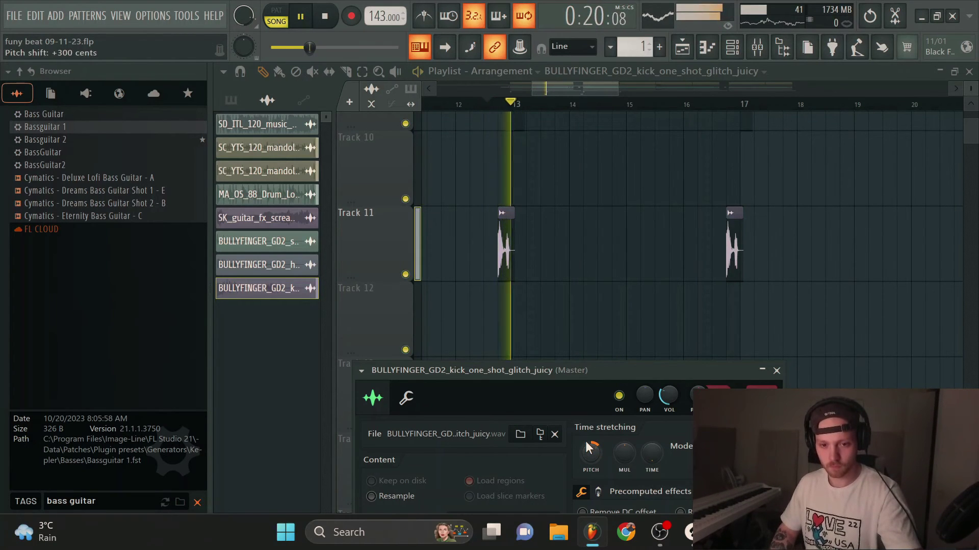
{"action": "left_click", "coordinate": [737, 102]}
{"action": "scroll", "coordinate": [729, 265], "scroll_direction": "up", "scroll_amount": 3}
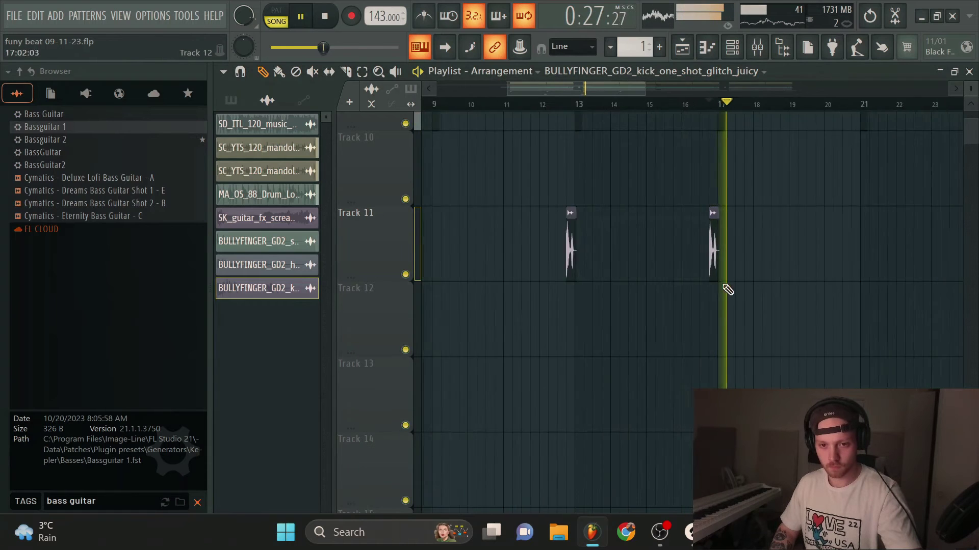
Merge the two Pattern 1 clips in bars 1 to 8 of Track 3 into a single 8-bar pattern.
{"action": "double_click", "coordinate": [688, 280]}
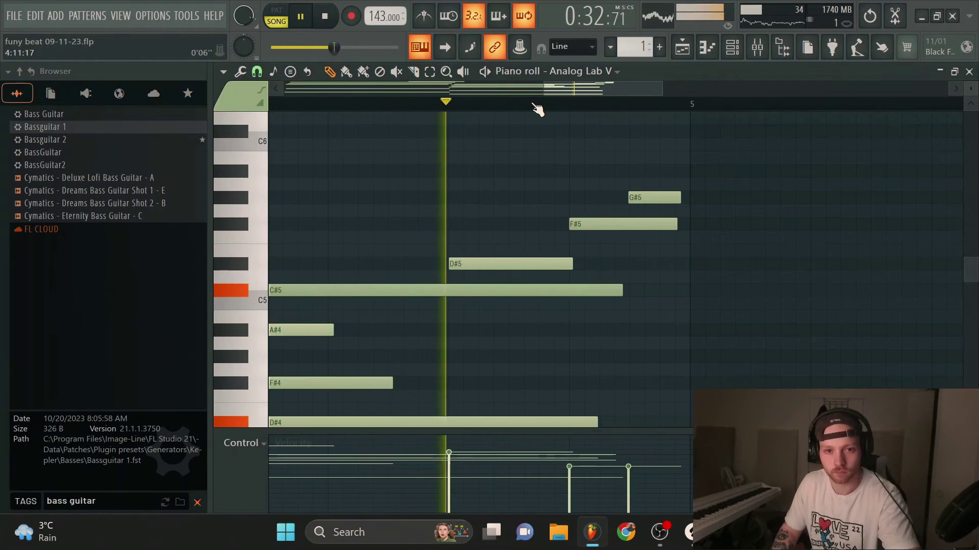
{"action": "scroll", "coordinate": [580, 206], "scroll_direction": "down", "scroll_amount": 4}
{"action": "scroll", "coordinate": [597, 198], "scroll_direction": "down", "scroll_amount": 1}
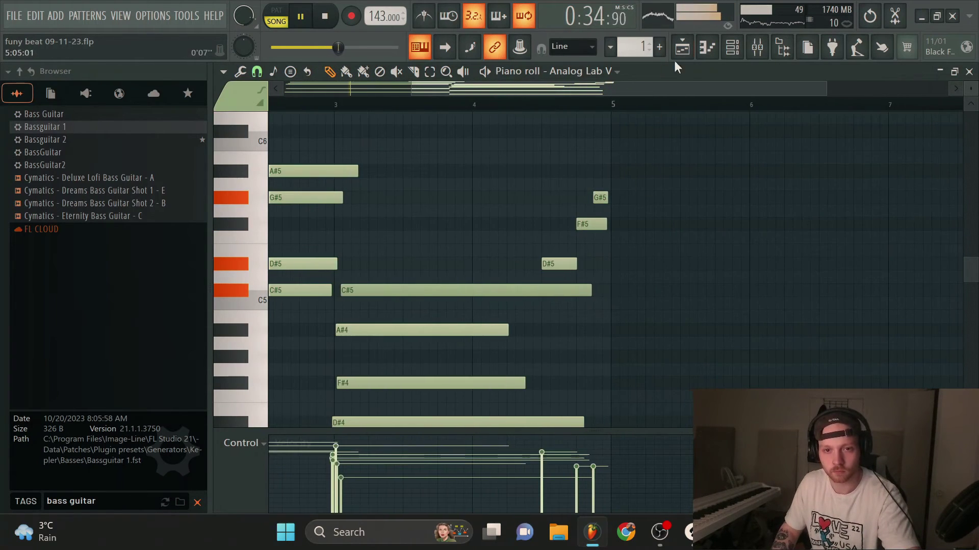
{"action": "key", "text": "F5"}
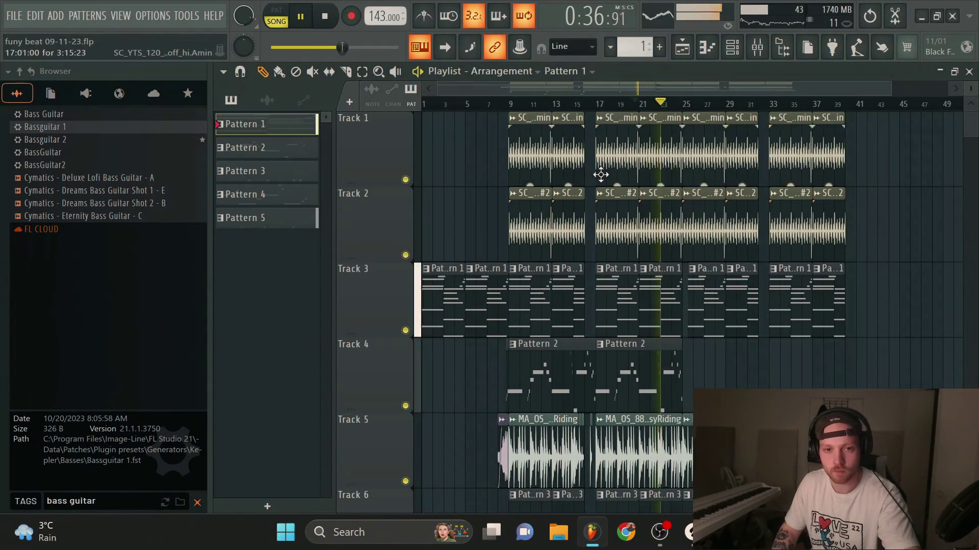
{"action": "left_click", "coordinate": [329, 20]}
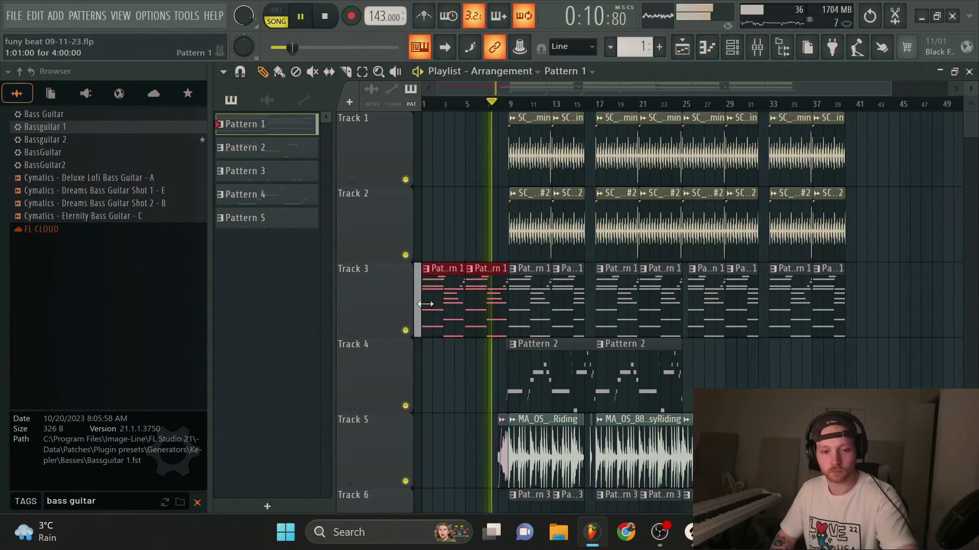
{"action": "key", "text": "ctrl+g"}
{"action": "key", "text": "space"}
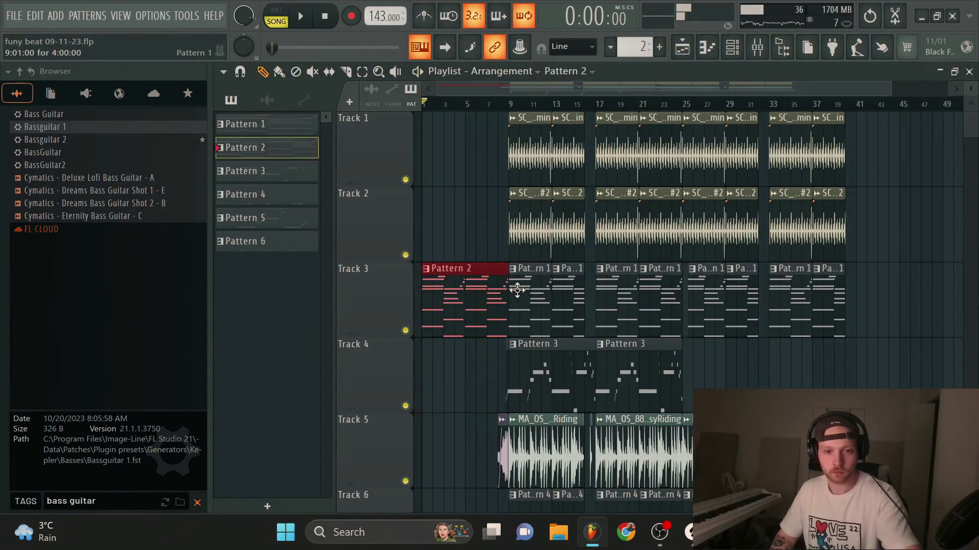
Add C#6 and D#6 melody notes late in bar 6 of the merged Analog Lab V pattern.
{"action": "double_click", "coordinate": [438, 295]}
{"action": "scroll", "coordinate": [561, 230], "scroll_direction": "down", "scroll_amount": 2}
{"action": "scroll", "coordinate": [626, 184], "scroll_direction": "up", "scroll_amount": 1}
{"action": "left_click", "coordinate": [641, 172]}
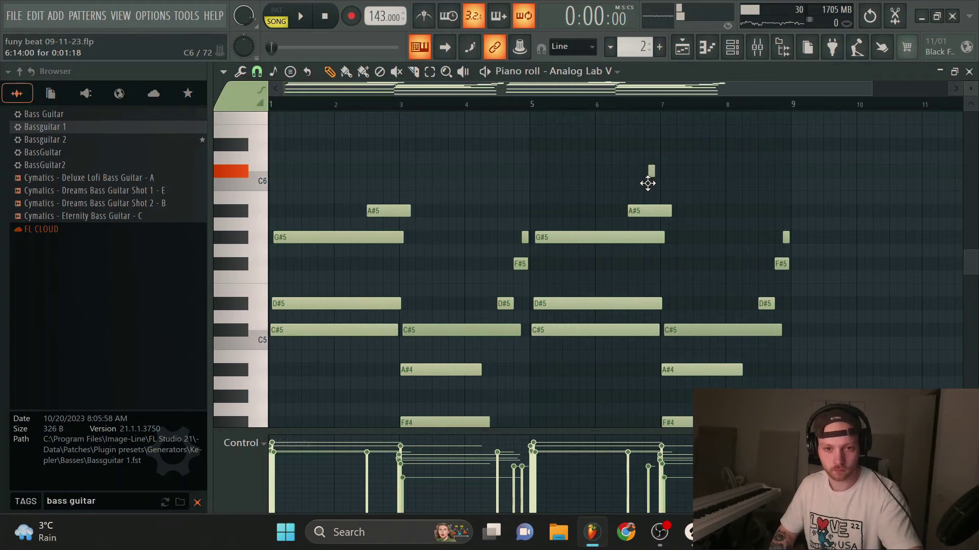
{"action": "key", "text": "space"}
{"action": "scroll", "coordinate": [649, 171], "scroll_direction": "up", "scroll_amount": 3, "text": "ctrl"}
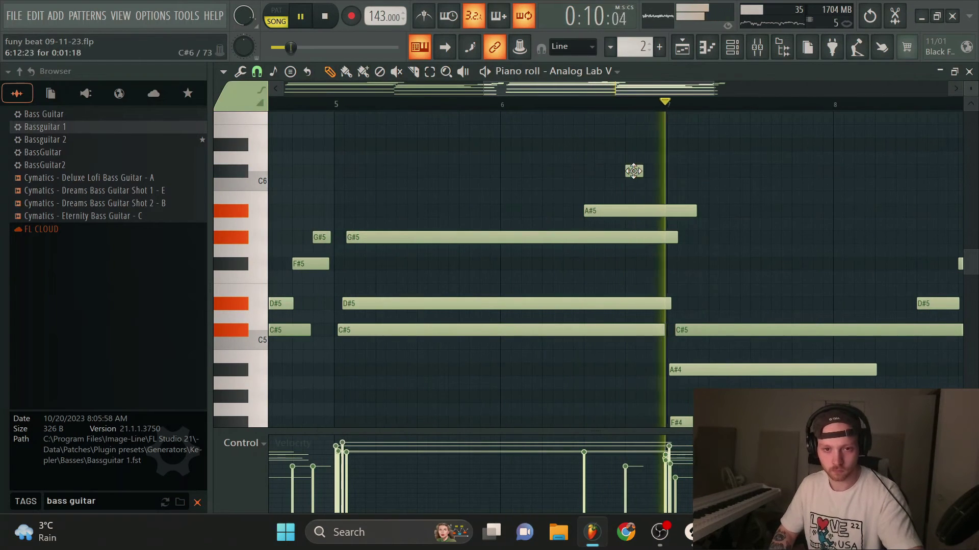
{"action": "left_click_drag", "start_coordinate": [642, 172], "coordinate": [651, 143]}
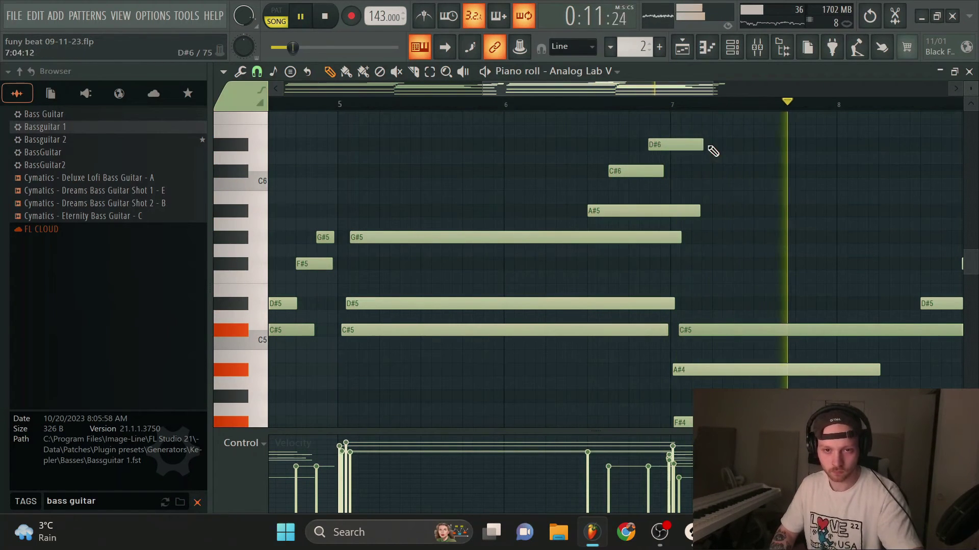
Replace the Pattern 1 clips from bar 9 on Track 3 with a copy of Pattern 2, trimmed to end before the bar 16 break.
{"action": "key", "text": "F5"}
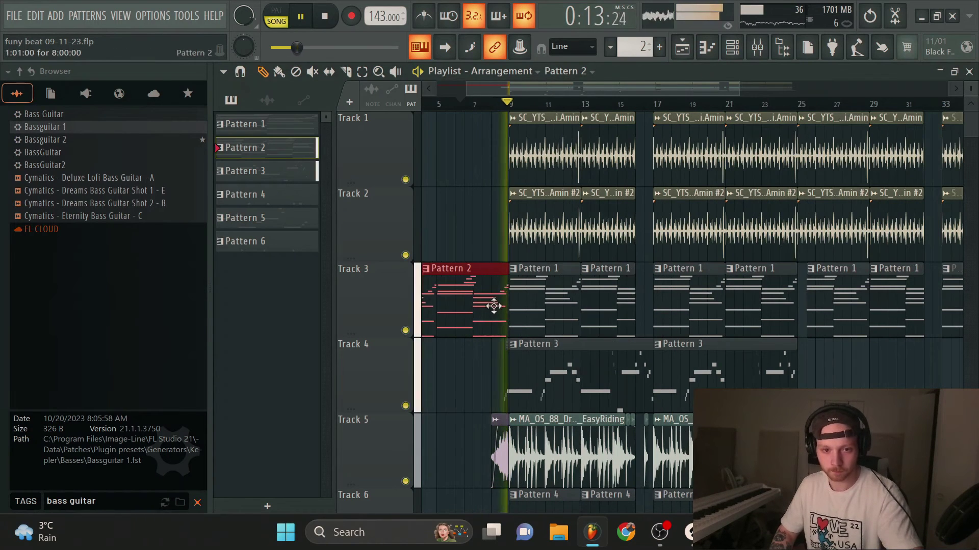
{"action": "right_click", "coordinate": [535, 302]}
{"action": "right_click", "coordinate": [612, 294]}
{"action": "key", "text": "space"}
{"action": "left_click_drag", "start_coordinate": [446, 304], "coordinate": [592, 284], "text": "shift"}
{"action": "key", "text": "space"}
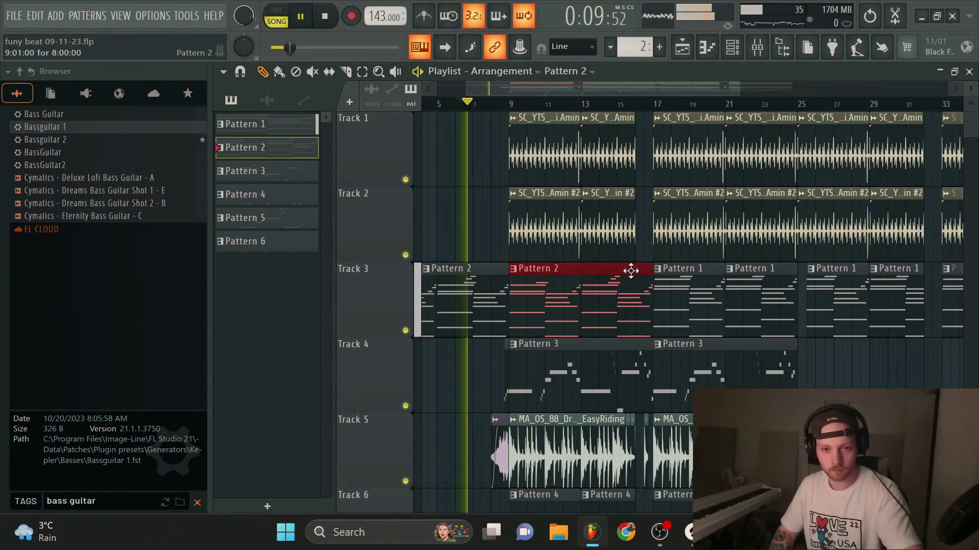
{"action": "left_click_drag", "start_coordinate": [649, 270], "coordinate": [632, 269]}
Replace the two Pattern 1 clips in bars 17 to 24 on Track 3 with an 8-bar copy of Pattern 2.
{"action": "scroll", "coordinate": [622, 294], "scroll_direction": "down", "scroll_amount": 3}
{"action": "right_click", "coordinate": [619, 300]}
{"action": "right_click", "coordinate": [647, 318]}
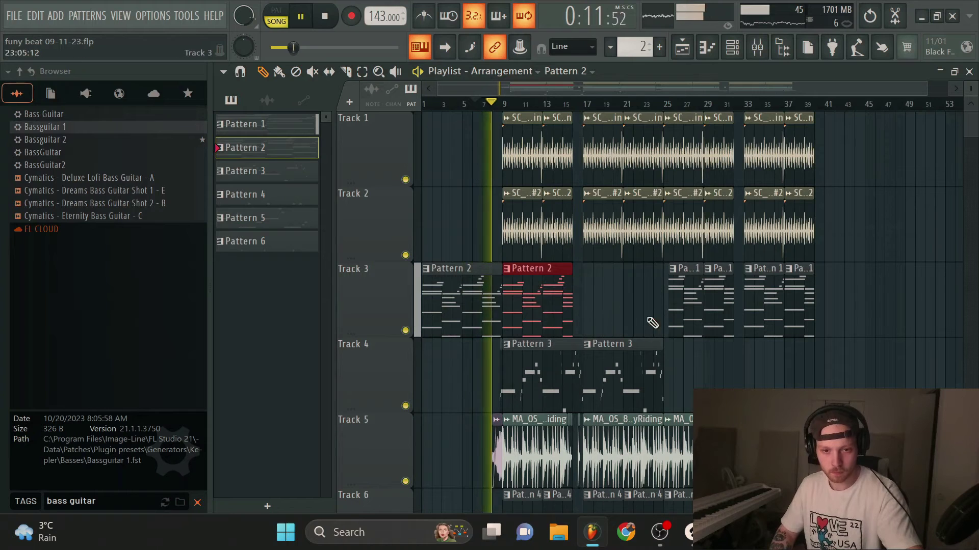
{"action": "mouse_move", "coordinate": [549, 299]}
{"action": "left_mouse_down", "text": "shift"}
{"action": "mouse_move", "coordinate": [627, 292]}
{"action": "mouse_move", "coordinate": [669, 271]}
{"action": "left_mouse_up", "text": "shift"}
{"action": "scroll", "coordinate": [652, 287], "scroll_direction": "up", "scroll_amount": 3}
{"action": "scroll", "coordinate": [674, 314], "scroll_direction": "down", "scroll_amount": 2}
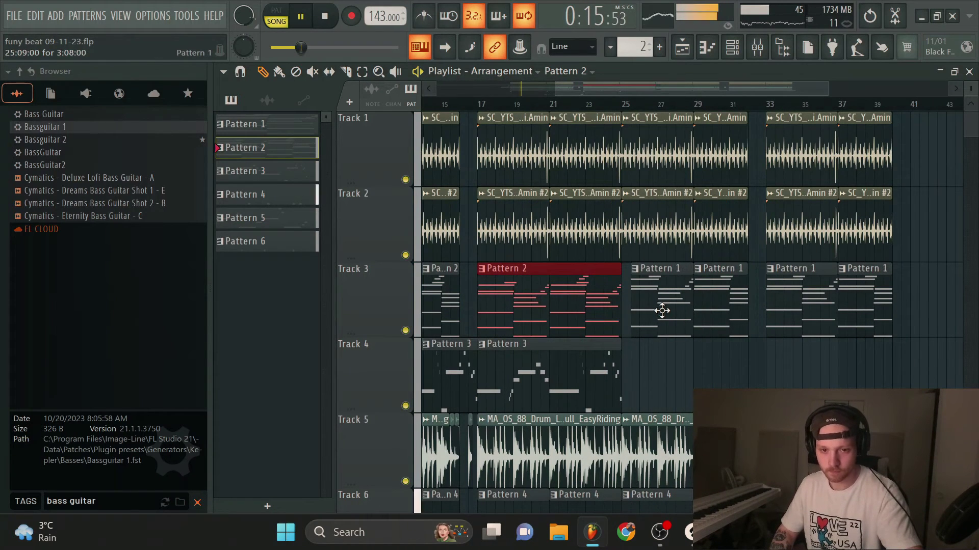
Replace the two Pattern 1 clips between bars 25 and 32 on Track 3 with a copy of Pattern 2, trimmed around the breaks.
{"action": "right_click", "coordinate": [664, 310]}
{"action": "right_click", "coordinate": [706, 311]}
{"action": "left_click_drag", "start_coordinate": [566, 306], "coordinate": [708, 301], "text": "shift"}
{"action": "scroll", "coordinate": [620, 271], "scroll_direction": "up", "scroll_amount": 3}
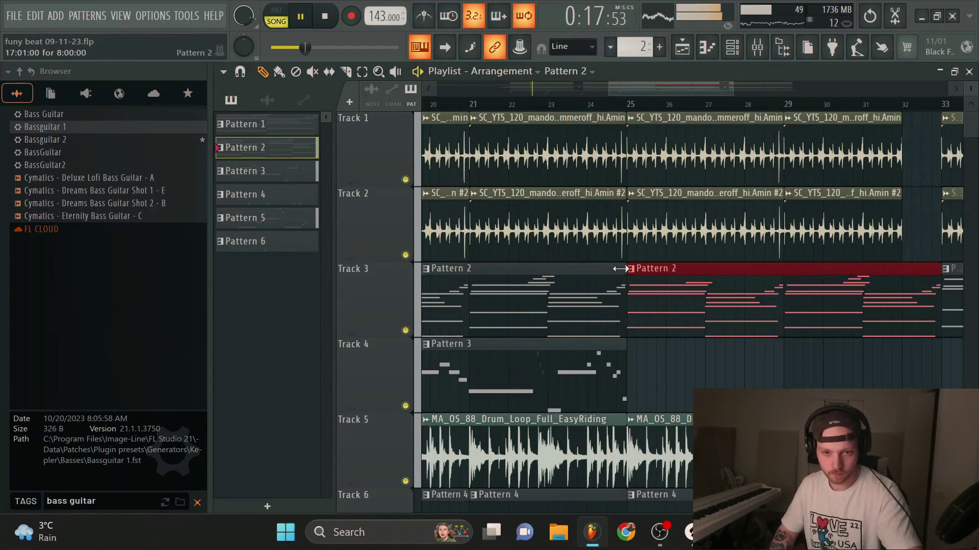
{"action": "scroll", "coordinate": [629, 275], "scroll_direction": "up", "scroll_amount": 2}
{"action": "scroll", "coordinate": [626, 270], "scroll_direction": "down", "scroll_amount": 6}
Play the finished arrangement from just before bar 9.
{"action": "left_click", "coordinate": [498, 103]}
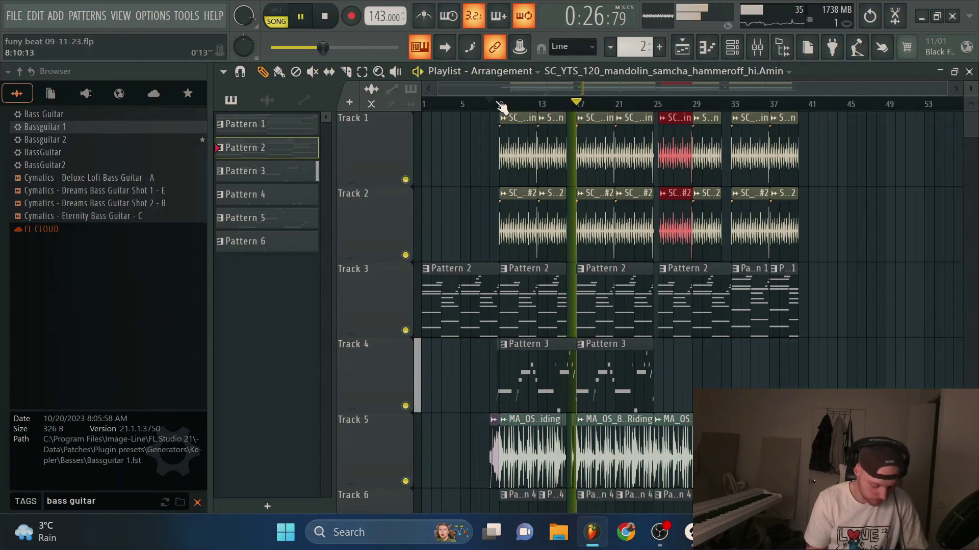
{"action": "left_click", "coordinate": [500, 104]}
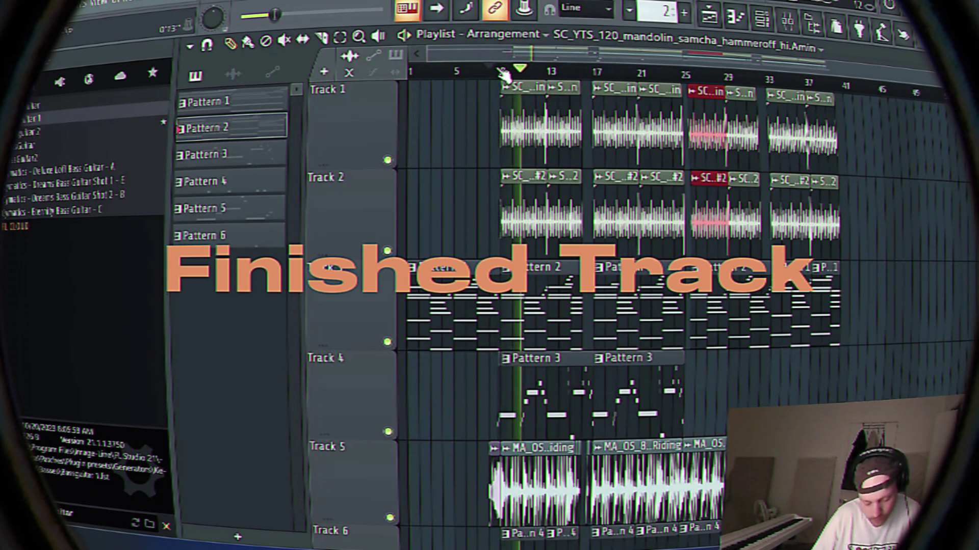
{"action": "left_click", "coordinate": [500, 70]}
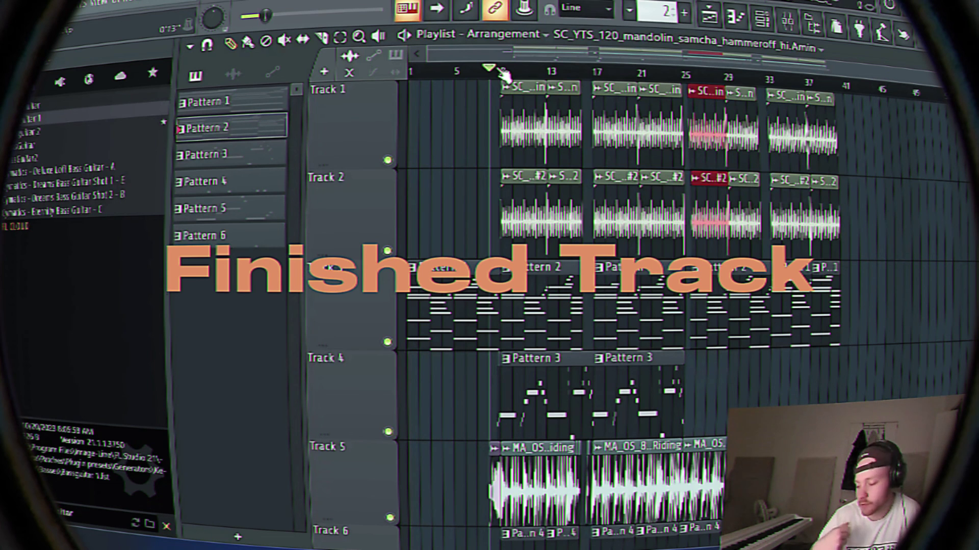
{"action": "key", "text": "space"}
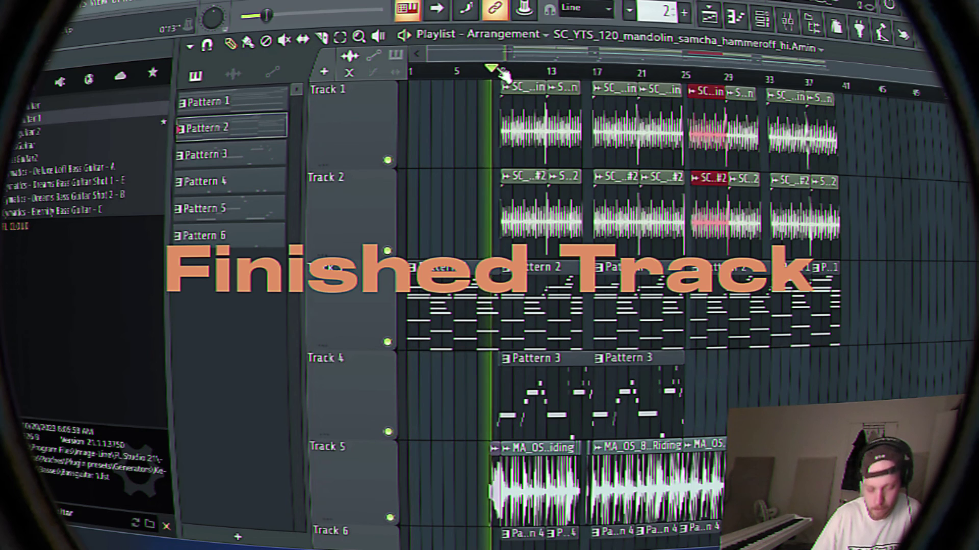